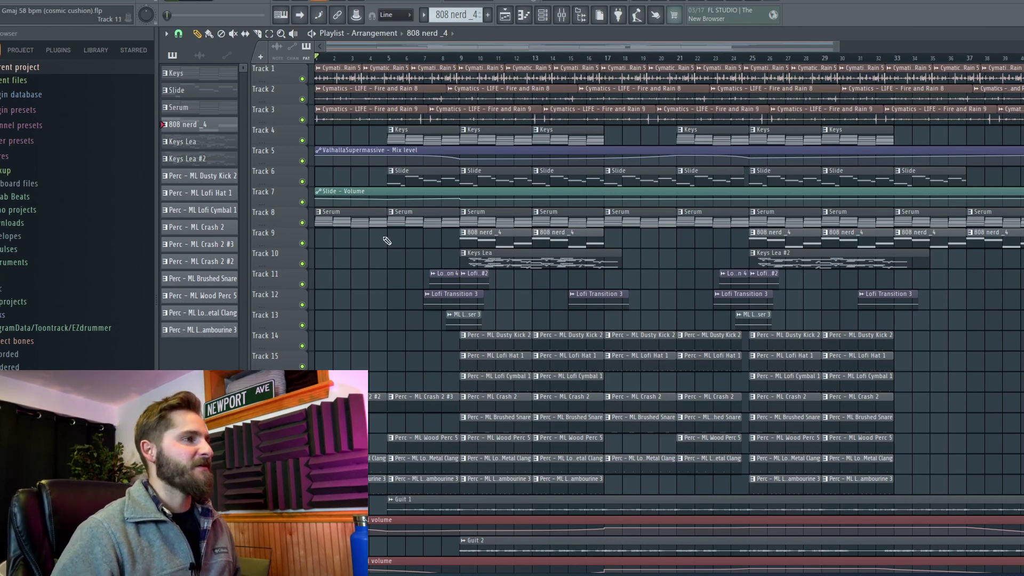
- Select bars 9 to 17 in the playlist as the playback range and open the Keys pattern's notes
{"action": "scroll", "coordinate": [465, 63], "scroll_direction": "up", "scroll_amount": 1}
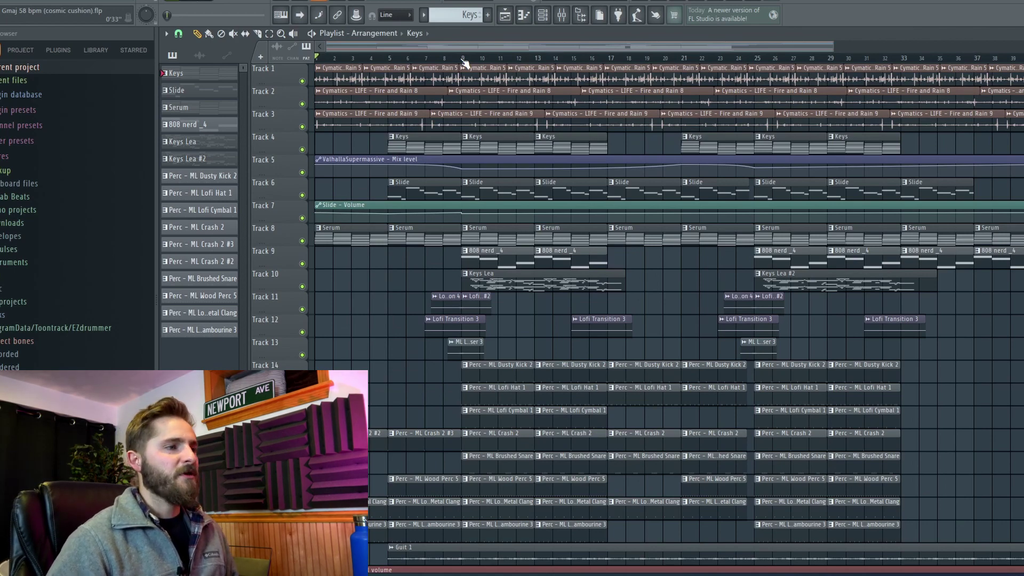
{"action": "left_click_drag", "start_coordinate": [462, 62], "coordinate": [605, 59]}
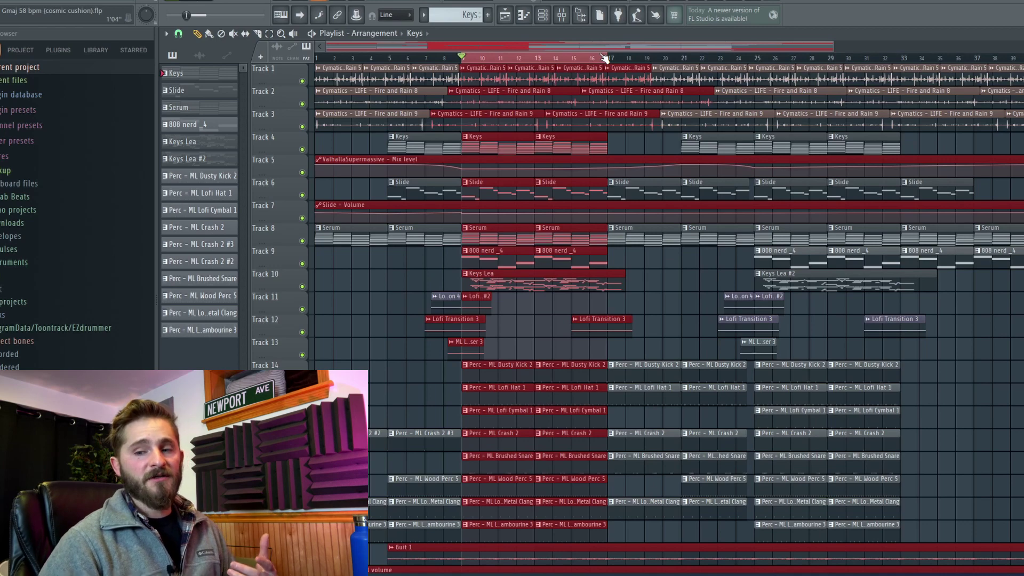
{"action": "key", "text": "F7"}
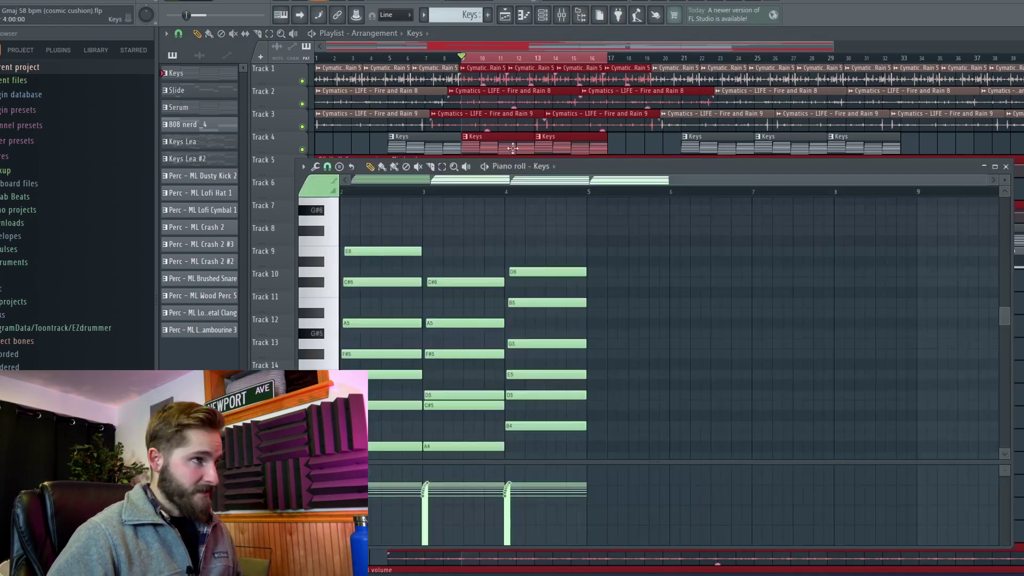
- Inspect the Keys channel's Soft Piano instrument and its effects in the mixer, then close the mixer
{"action": "left_click", "coordinate": [553, 16]}
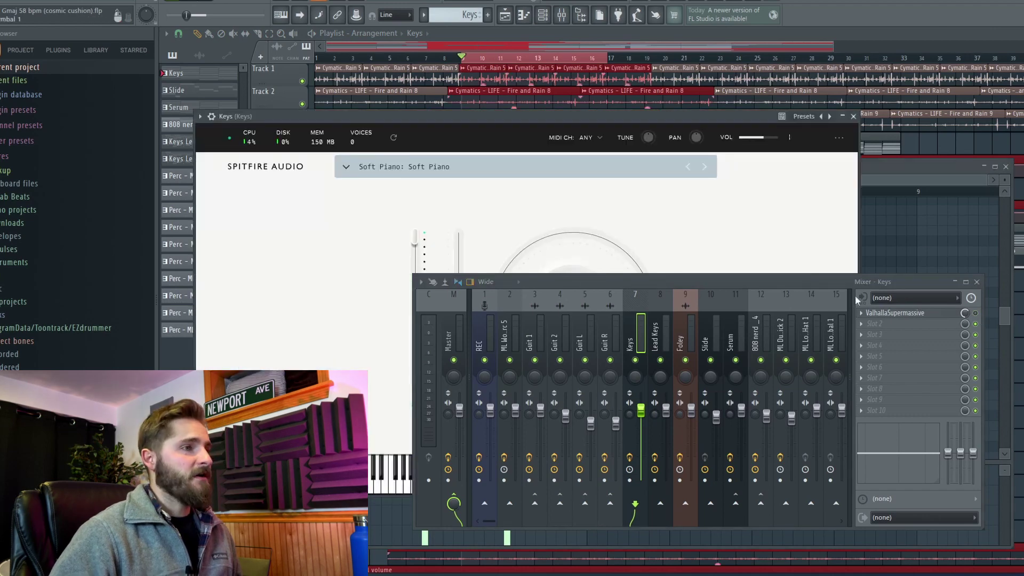
{"action": "left_click", "coordinate": [977, 281]}
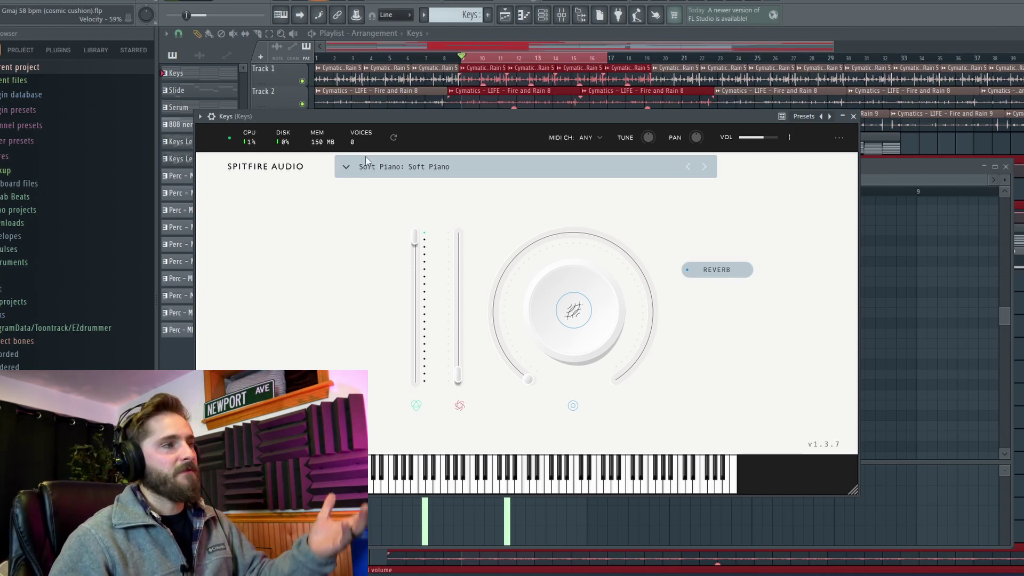
- Examine the Keys pattern's four-bar chord progression in the piano roll, from the lowest to the highest notes
{"action": "key", "text": "F7"}
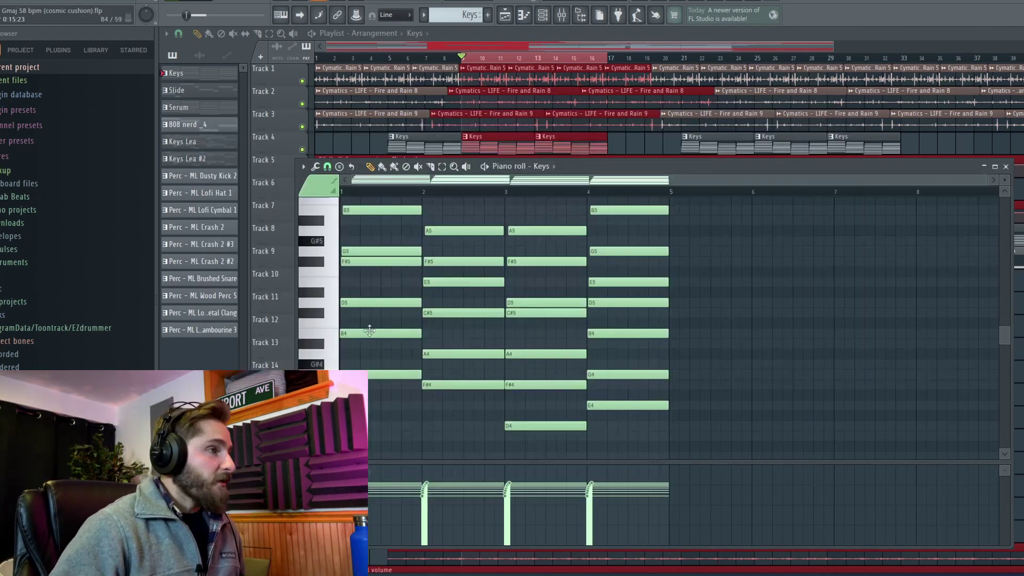
{"action": "scroll", "coordinate": [374, 332], "scroll_direction": "down", "scroll_amount": 3}
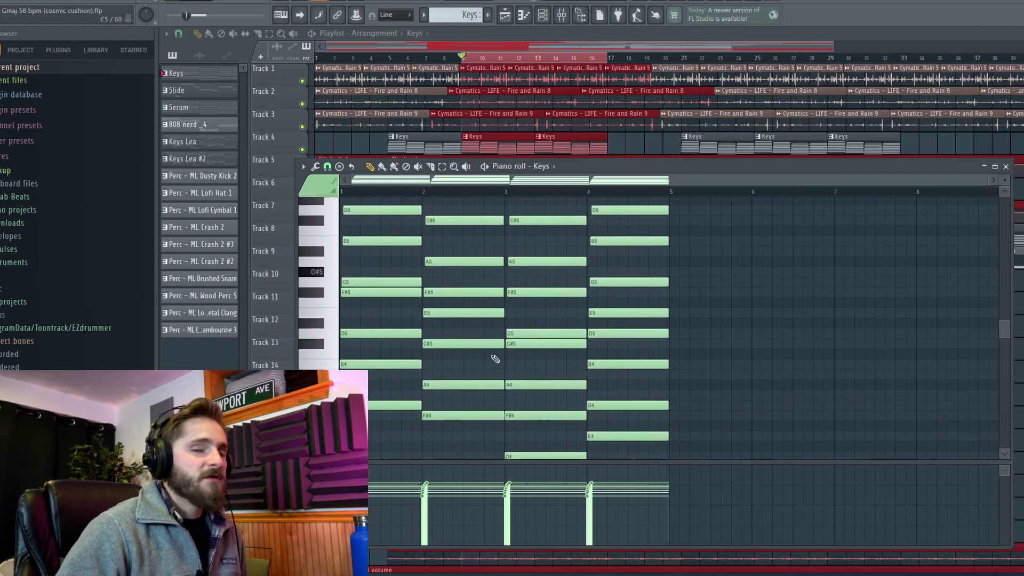
{"action": "scroll", "coordinate": [443, 308], "scroll_direction": "down", "scroll_amount": 2}
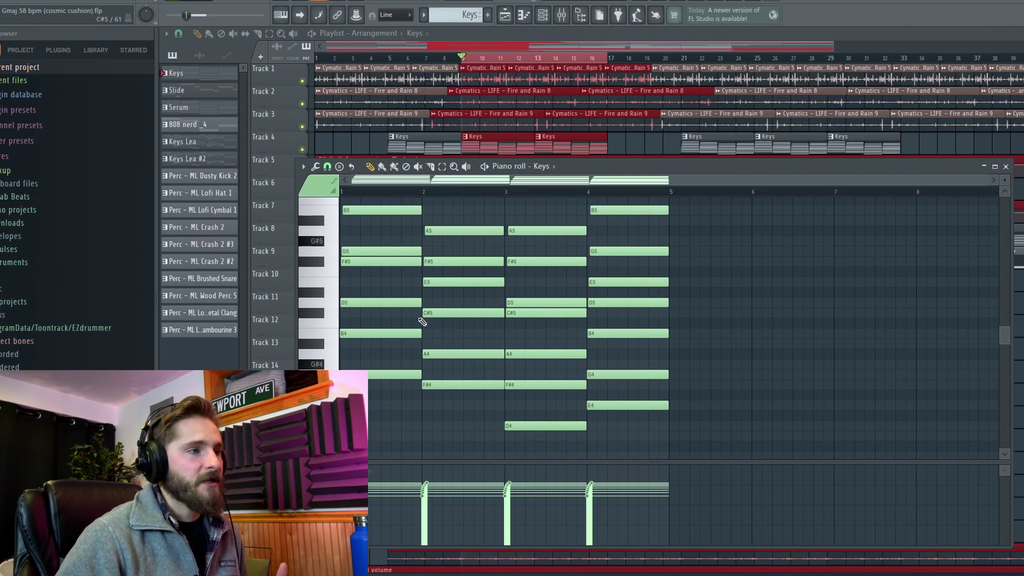
{"action": "scroll", "coordinate": [377, 345], "scroll_direction": "up", "scroll_amount": 4}
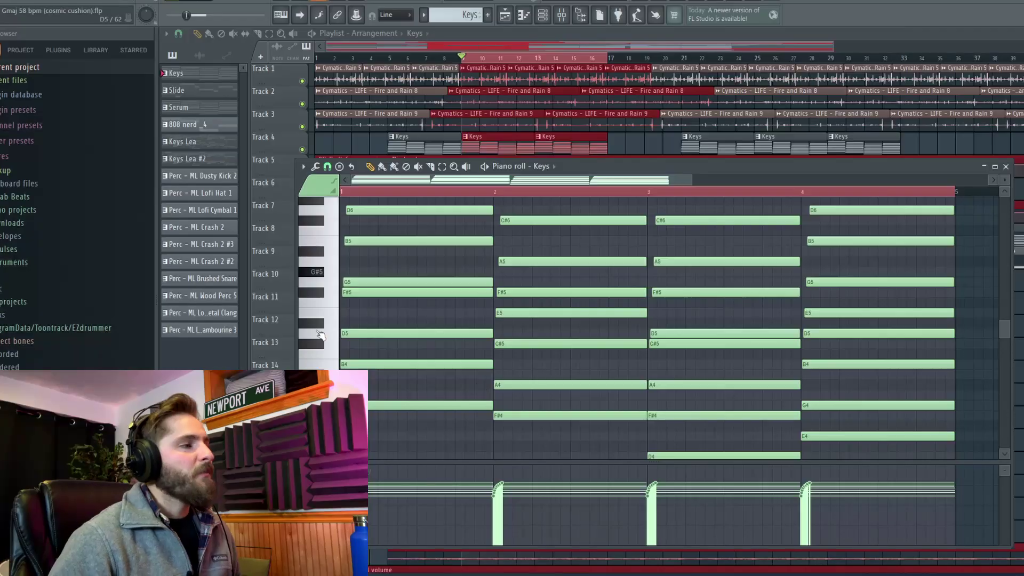
{"action": "scroll", "coordinate": [353, 277], "scroll_direction": "up", "scroll_amount": 2}
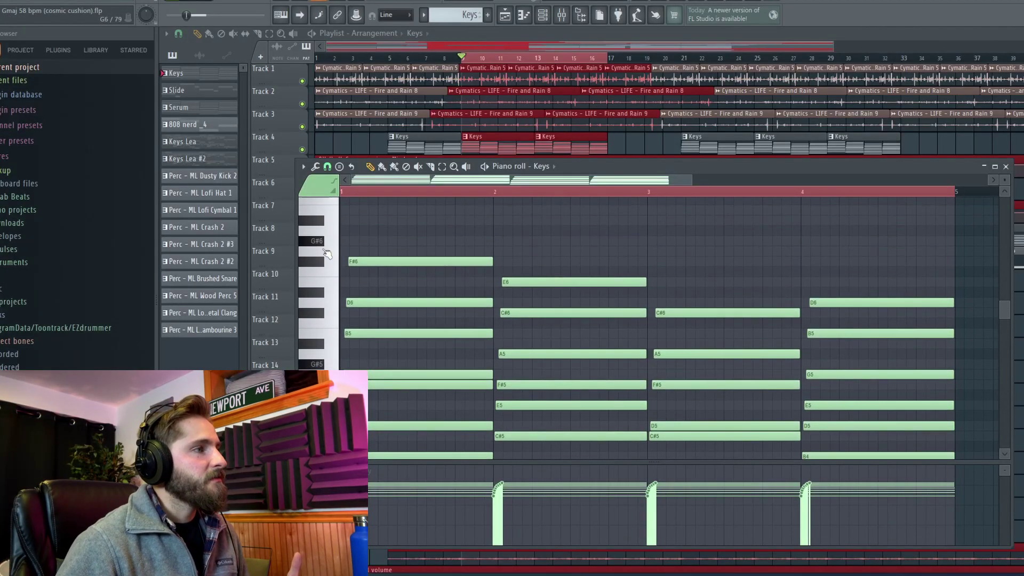
{"action": "scroll", "coordinate": [464, 312], "scroll_direction": "up", "scroll_amount": 1}
{"action": "scroll", "coordinate": [459, 315], "scroll_direction": "down", "scroll_amount": 2}
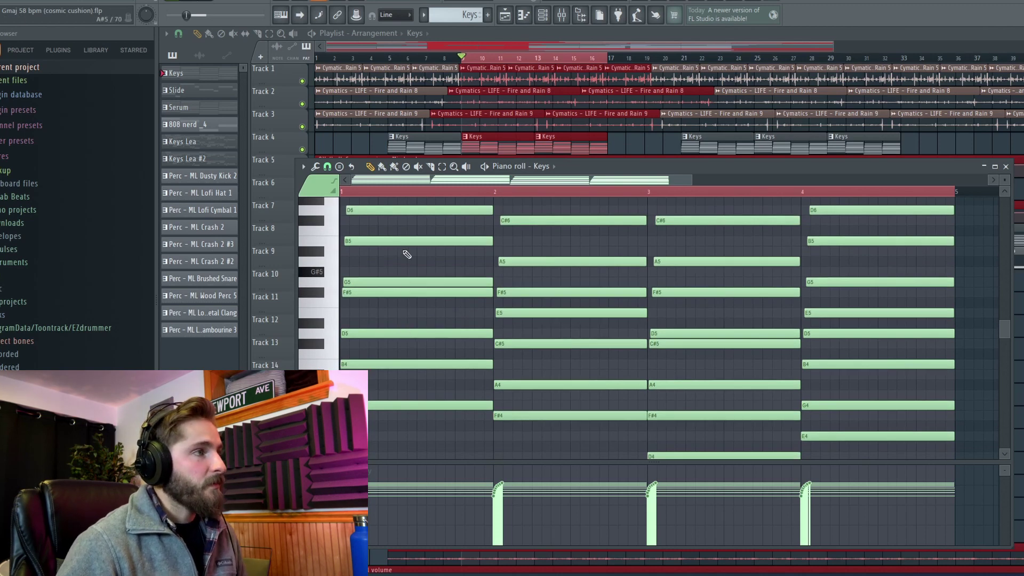
{"action": "scroll", "coordinate": [380, 298], "scroll_direction": "up", "scroll_amount": 2}
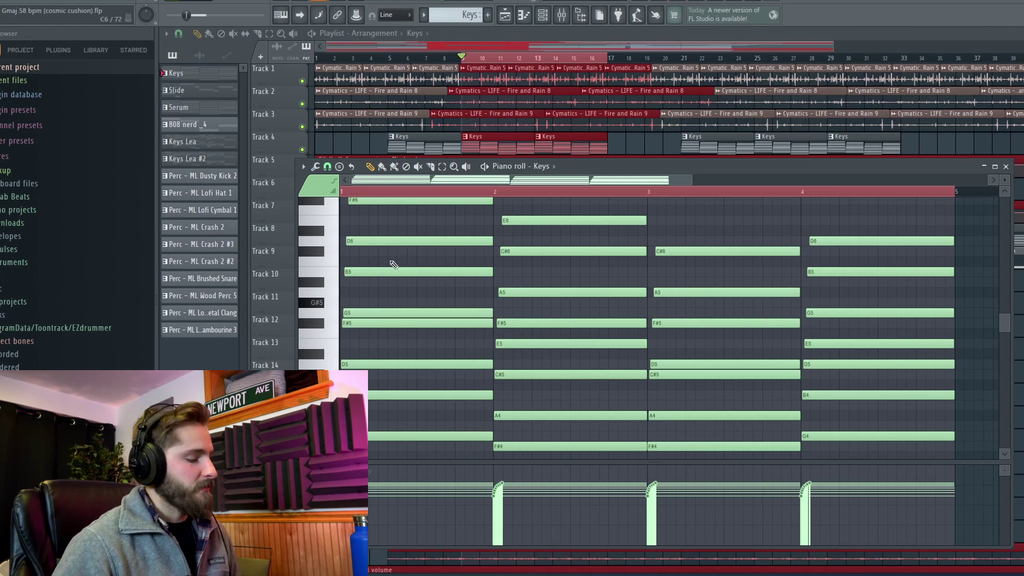
- Select all the Keys chord notes and review the Strumizer settings, closing it without applying anything
{"action": "key", "text": "ctrl+a"}
{"action": "key", "text": "alt+s"}
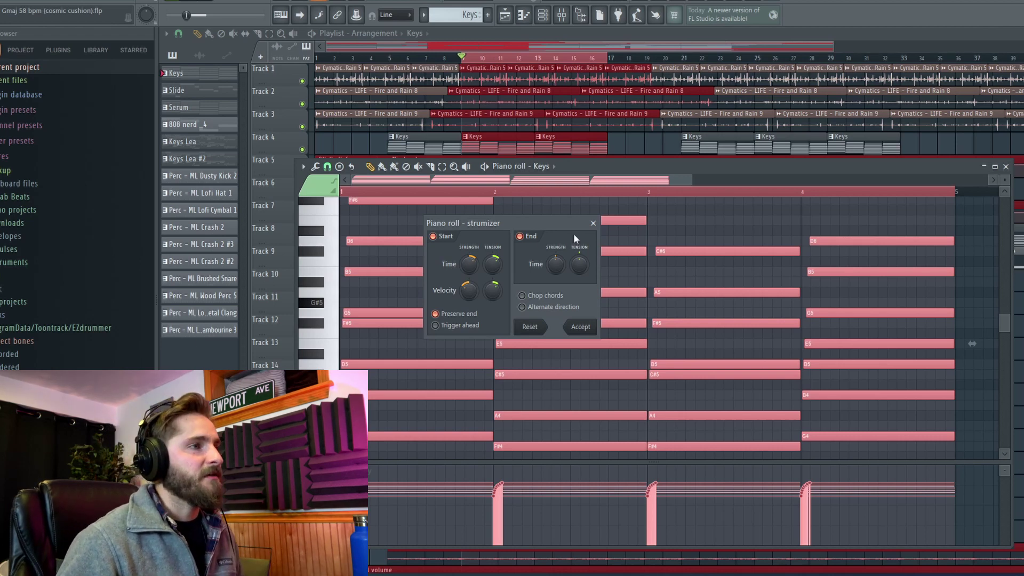
{"action": "left_click", "coordinate": [593, 223]}
{"action": "scroll", "coordinate": [489, 297], "scroll_direction": "down", "scroll_amount": 1}
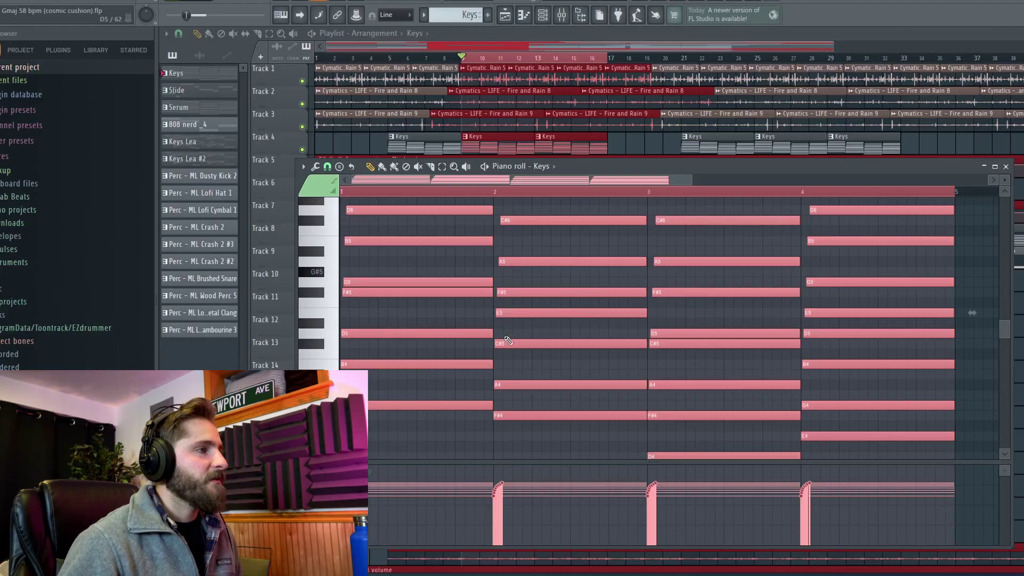
- Listen to the Keys chords over the selected bars and close their piano roll
{"action": "key", "text": "space"}
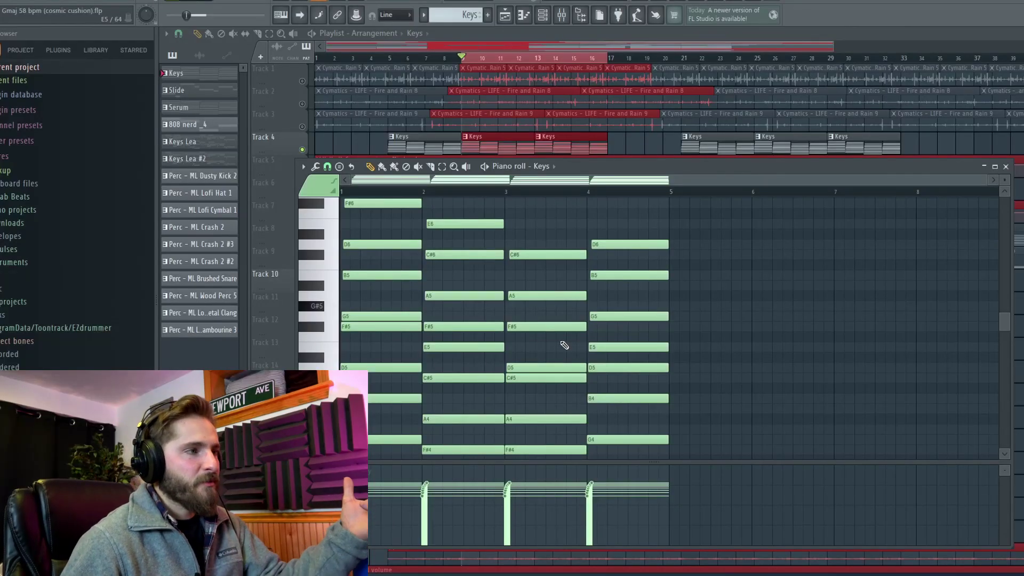
{"action": "scroll", "coordinate": [557, 343], "scroll_direction": "down", "scroll_amount": 2}
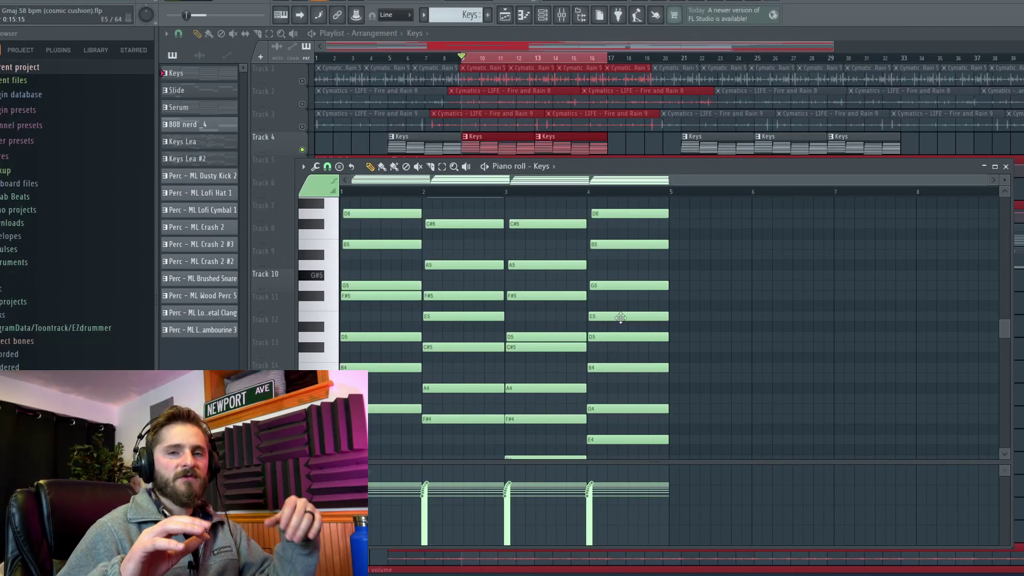
{"action": "left_click", "coordinate": [1006, 167]}
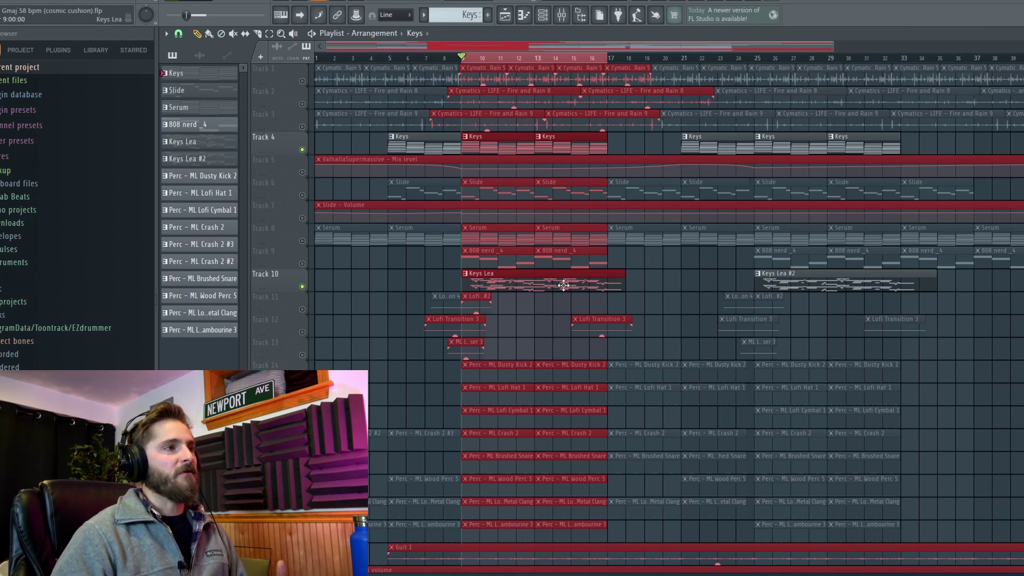
- Review the Keys Lea melody notes and the mixer tracks, then close the mixer
{"action": "double_click", "coordinate": [564, 286]}
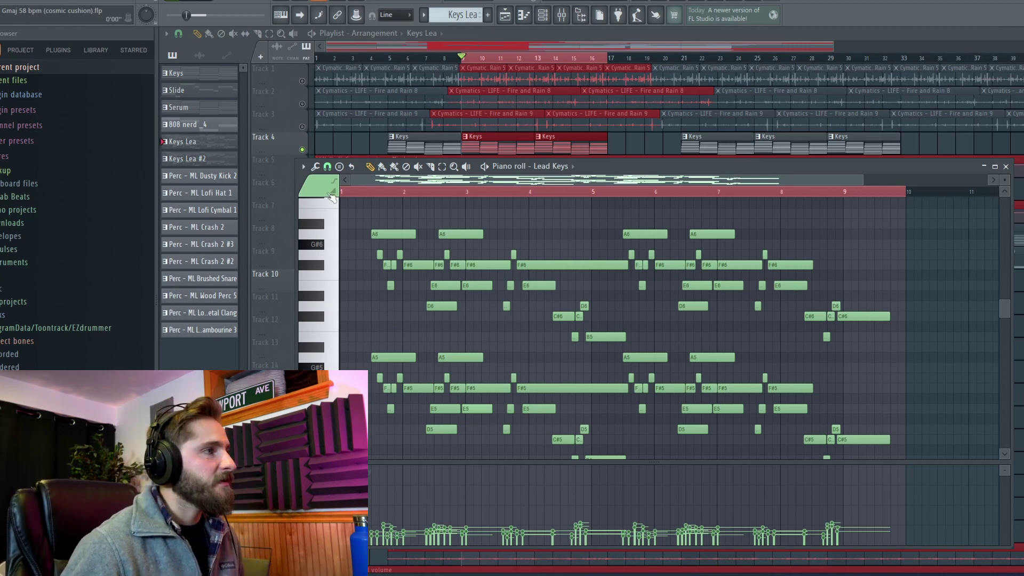
{"action": "left_click", "coordinate": [561, 15]}
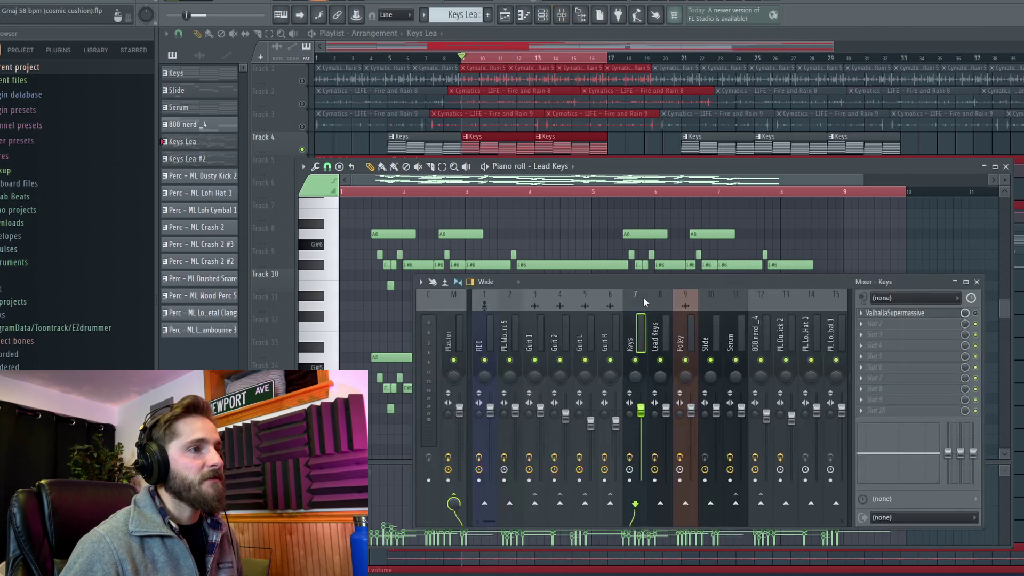
{"action": "key", "text": "F9"}
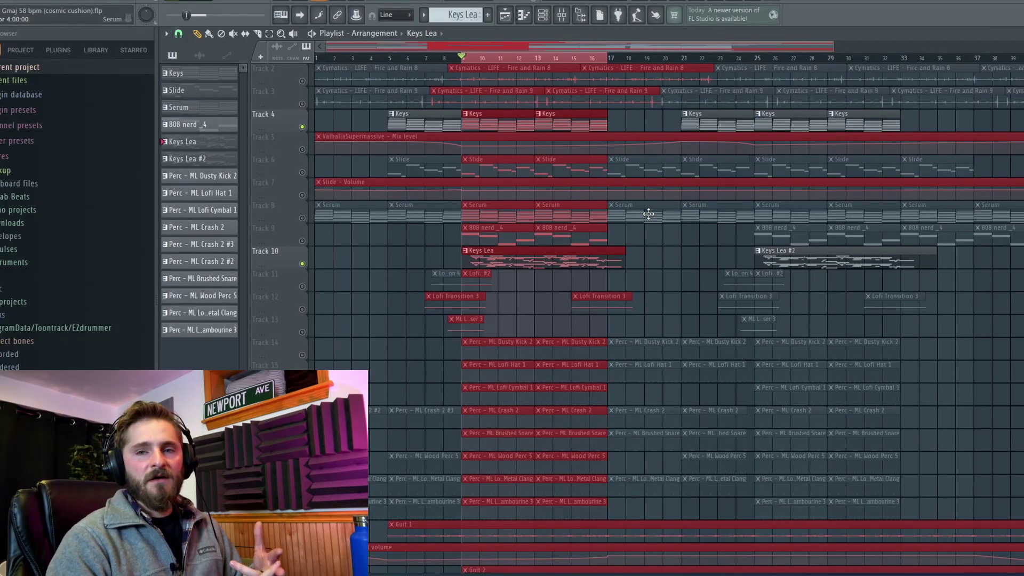
- Review the Serum pattern's chord notes, play back the selected section, and close the piano roll
{"action": "double_click", "coordinate": [499, 215]}
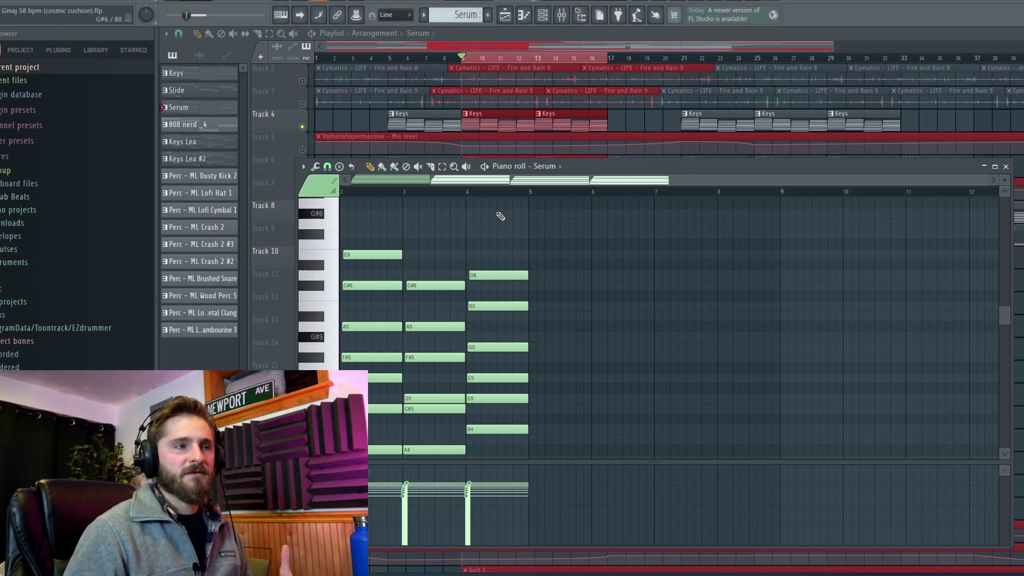
{"action": "scroll", "coordinate": [691, 299], "scroll_direction": "up", "scroll_amount": 2}
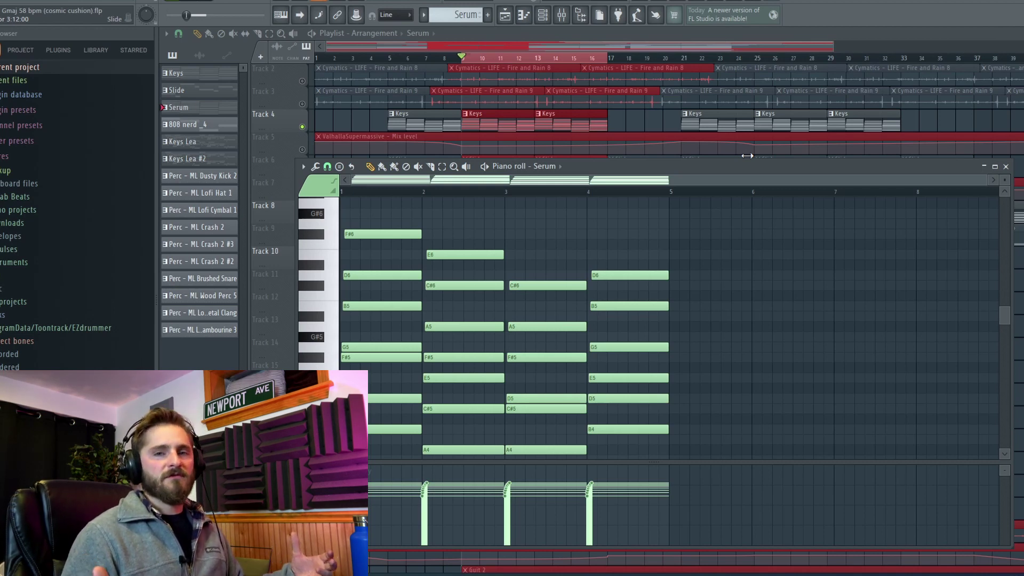
{"action": "scroll", "coordinate": [701, 277], "scroll_direction": "down", "scroll_amount": 1}
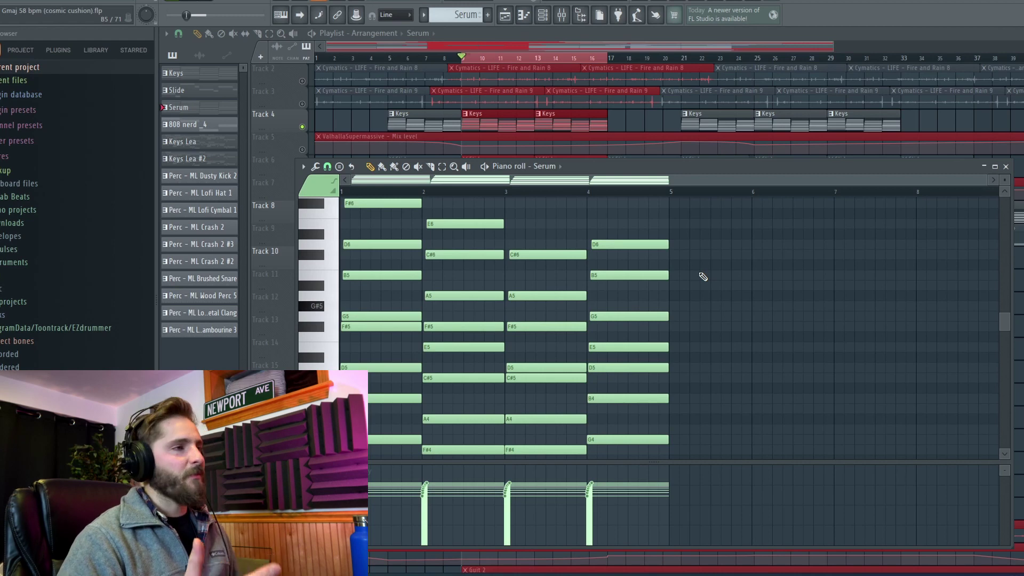
{"action": "key", "text": "space"}
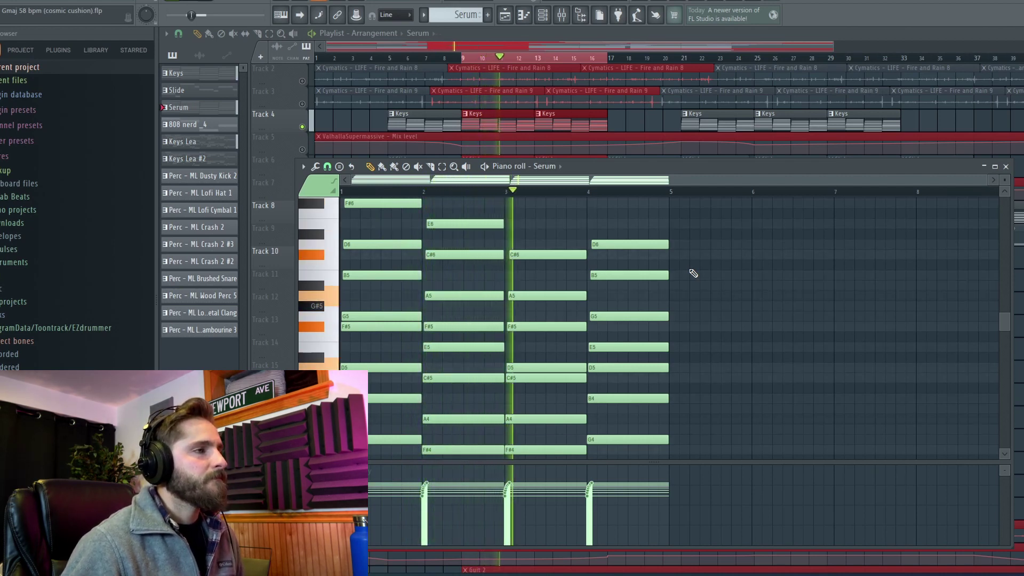
{"action": "key", "text": "space"}
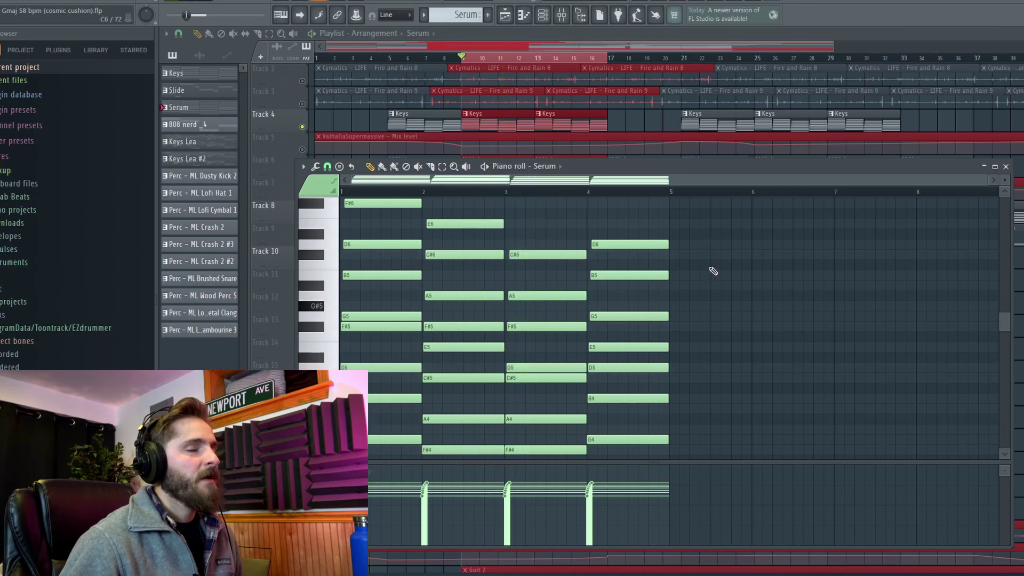
{"action": "left_click", "coordinate": [1006, 166]}
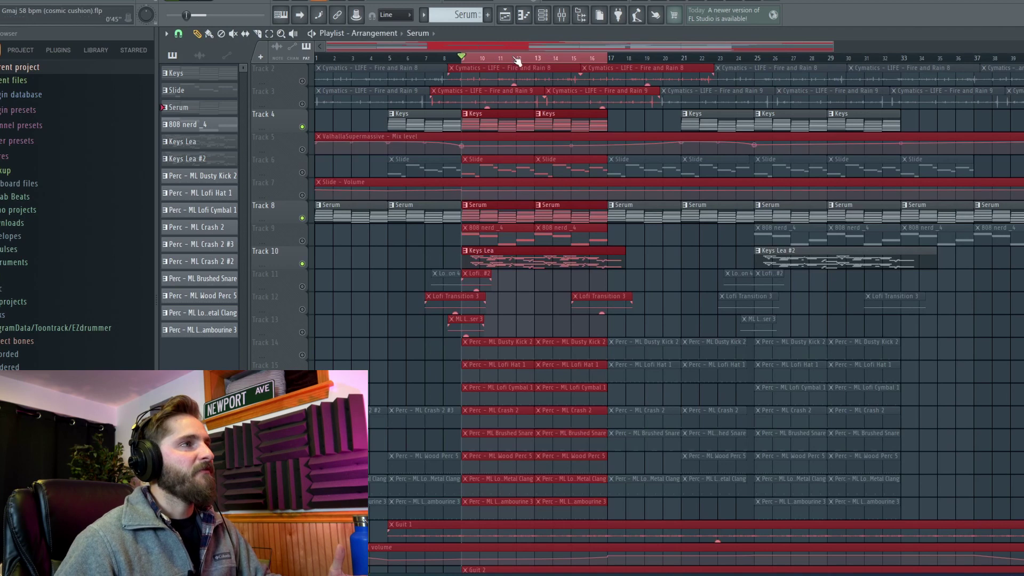
- Open the Serum instrument and compare its sound with the MG Low 12 filter switched off and on
{"action": "left_click", "coordinate": [542, 14]}
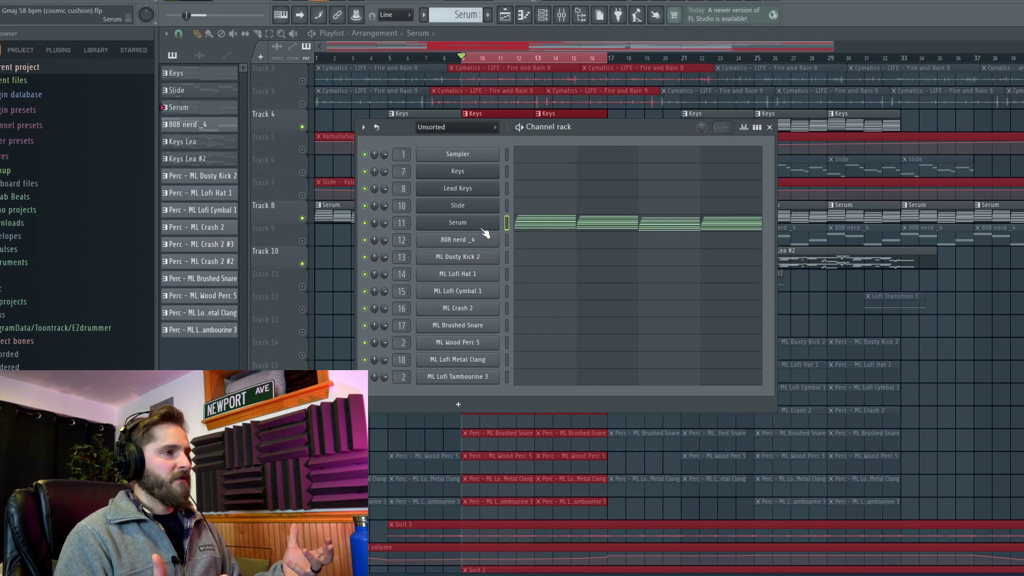
{"action": "left_click", "coordinate": [480, 227]}
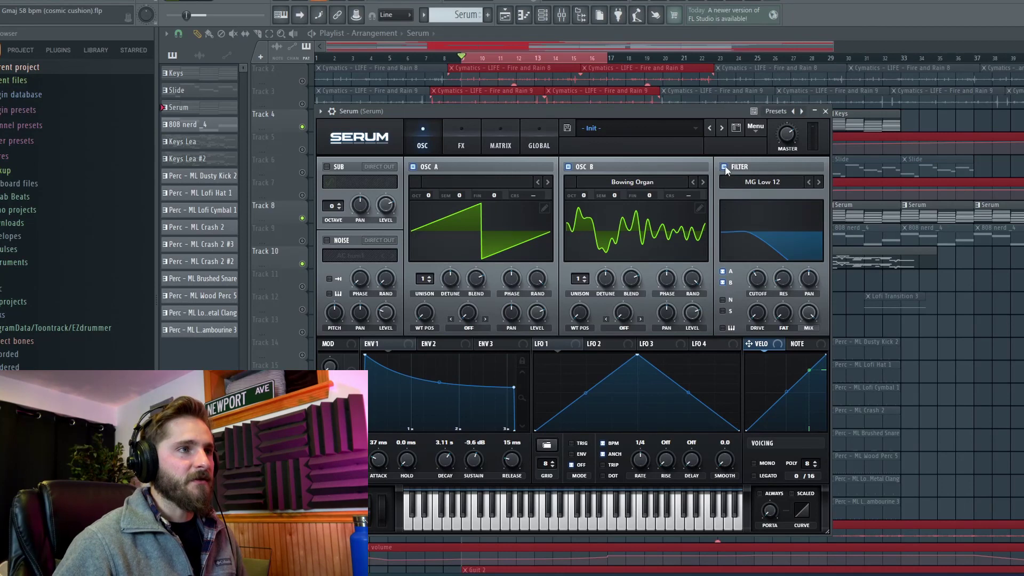
{"action": "left_click", "coordinate": [991, 75]}
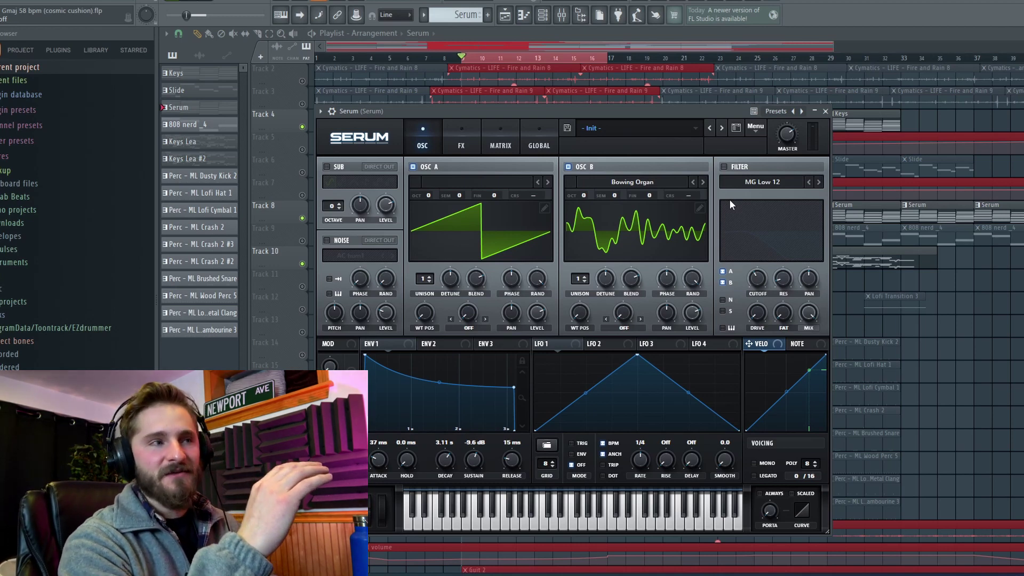
{"action": "left_click", "coordinate": [722, 166]}
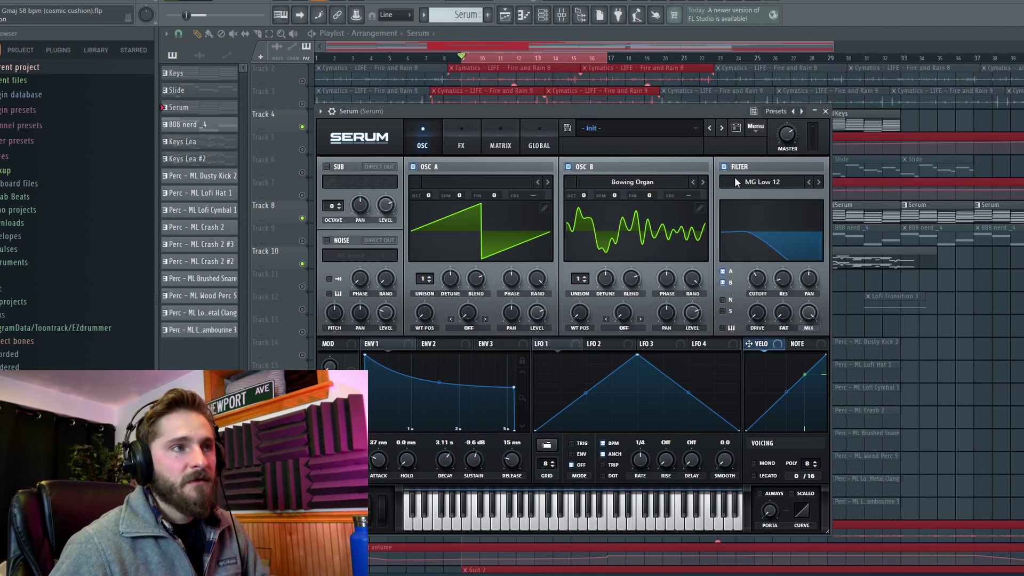
{"action": "left_click", "coordinate": [724, 167]}
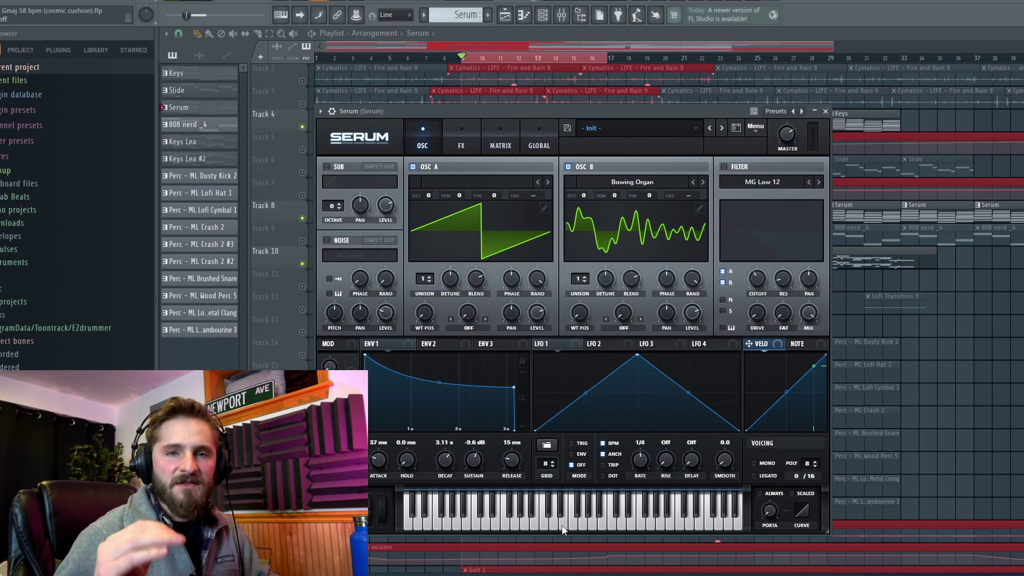
{"action": "left_click", "coordinate": [724, 166]}
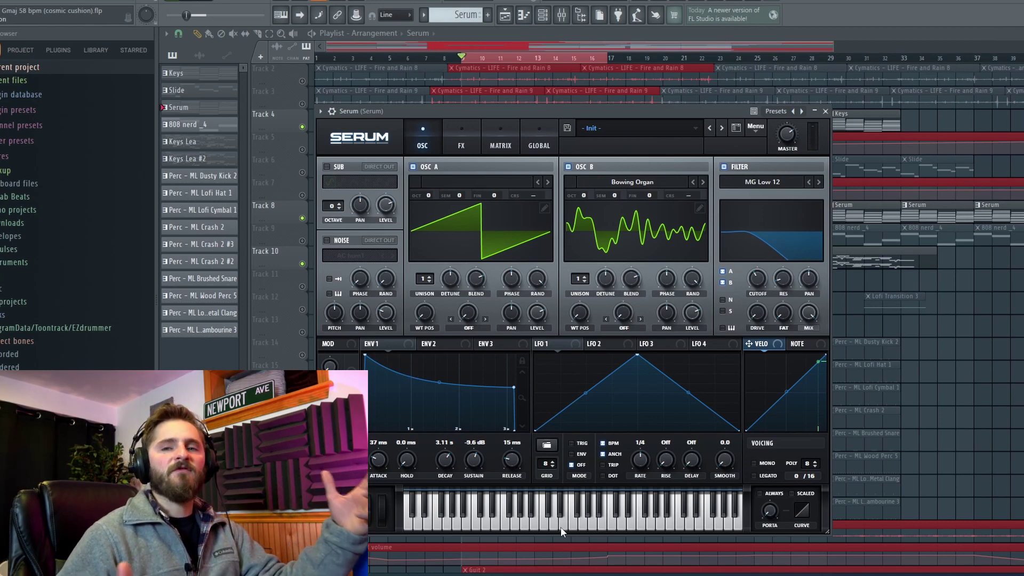
- Examine Serum's effects chain, including the Hyper/Dimension, Chorus, Reverb and EQ modules
{"action": "left_click", "coordinate": [460, 146]}
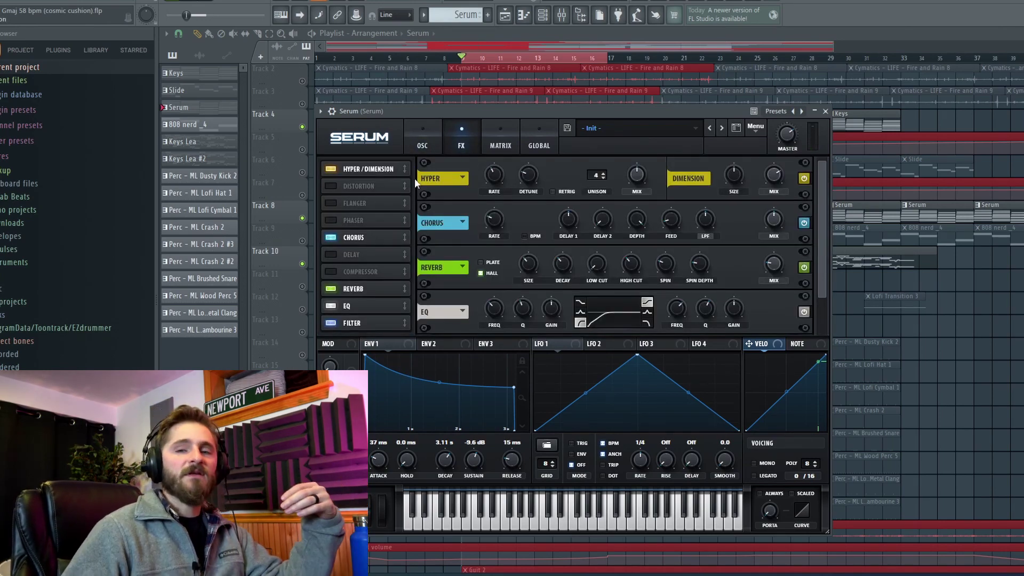
{"action": "scroll", "coordinate": [448, 215], "scroll_direction": "down", "scroll_amount": 1}
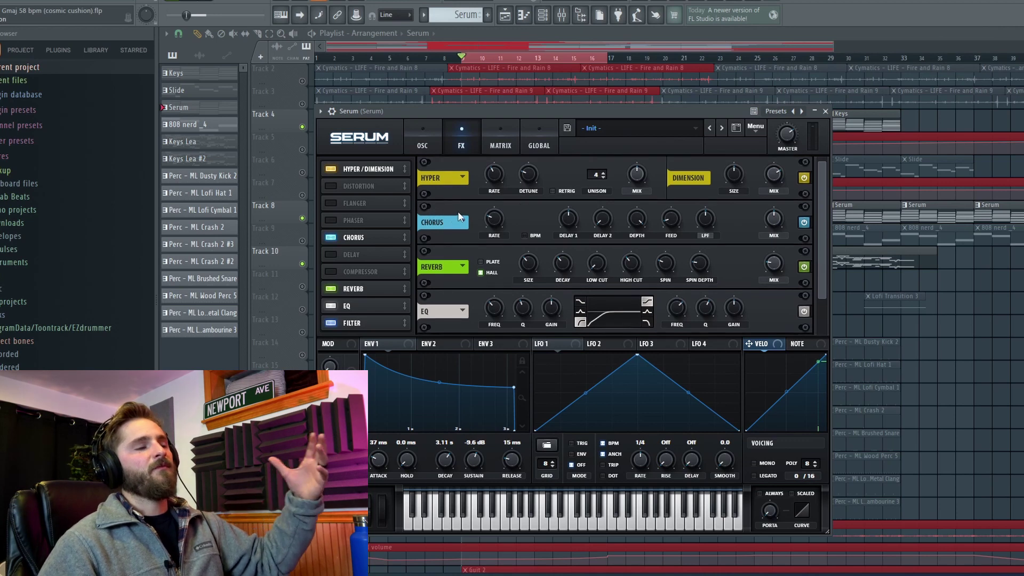
{"action": "mouse_move", "coordinate": [825, 201]}
{"action": "left_mouse_down"}
{"action": "mouse_move", "coordinate": [826, 249]}
{"action": "mouse_move", "coordinate": [826, 208]}
{"action": "left_mouse_up"}
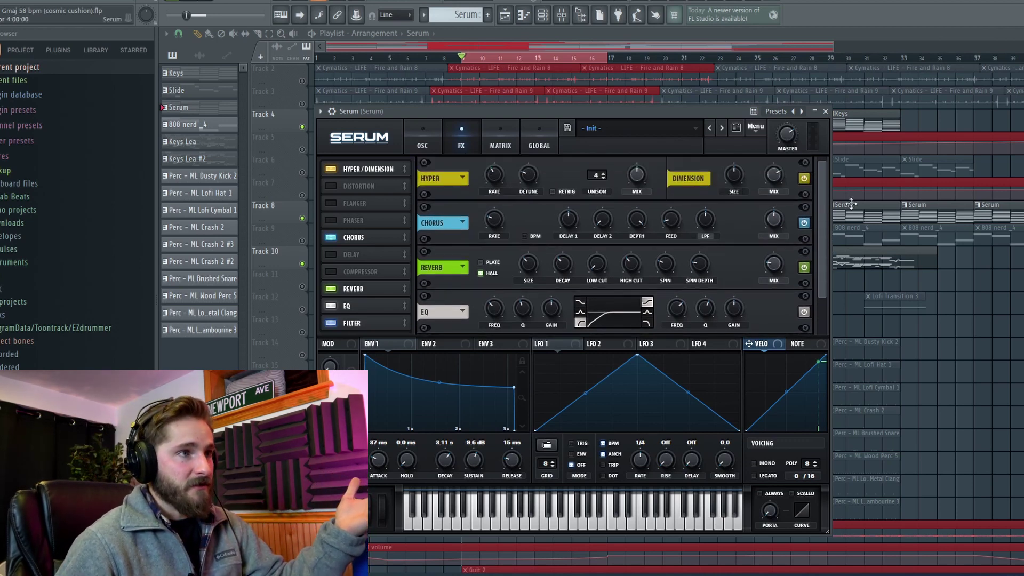
- Return to Serum's oscillators, audition a note with the filter off, and switch the MG Low 12 filter back on
{"action": "mouse_move", "coordinate": [819, 207]}
{"action": "left_mouse_down"}
{"action": "mouse_move", "coordinate": [827, 251]}
{"action": "mouse_move", "coordinate": [821, 208]}
{"action": "left_mouse_up"}
{"action": "left_click", "coordinate": [423, 141]}
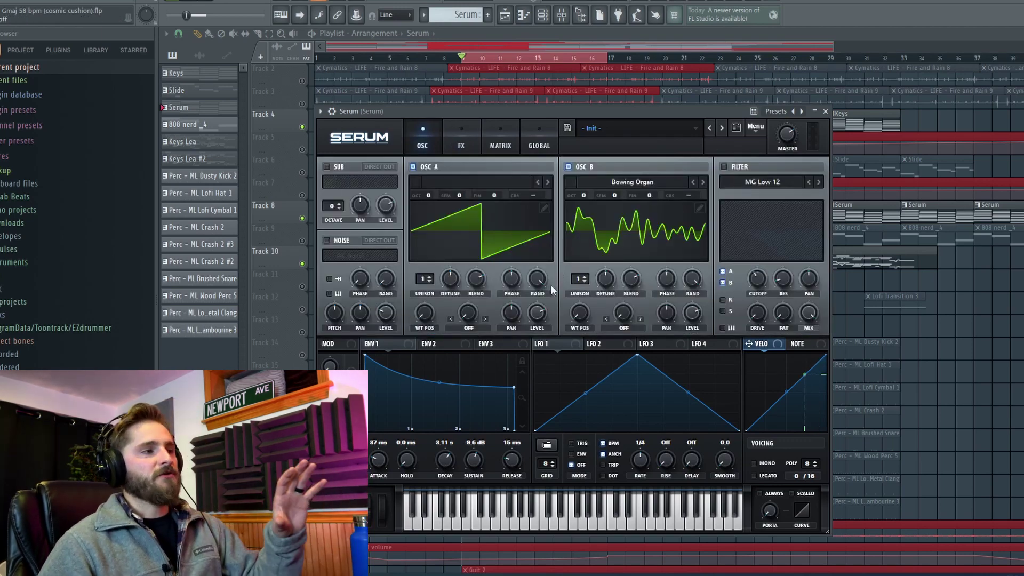
{"action": "left_click", "coordinate": [543, 523]}
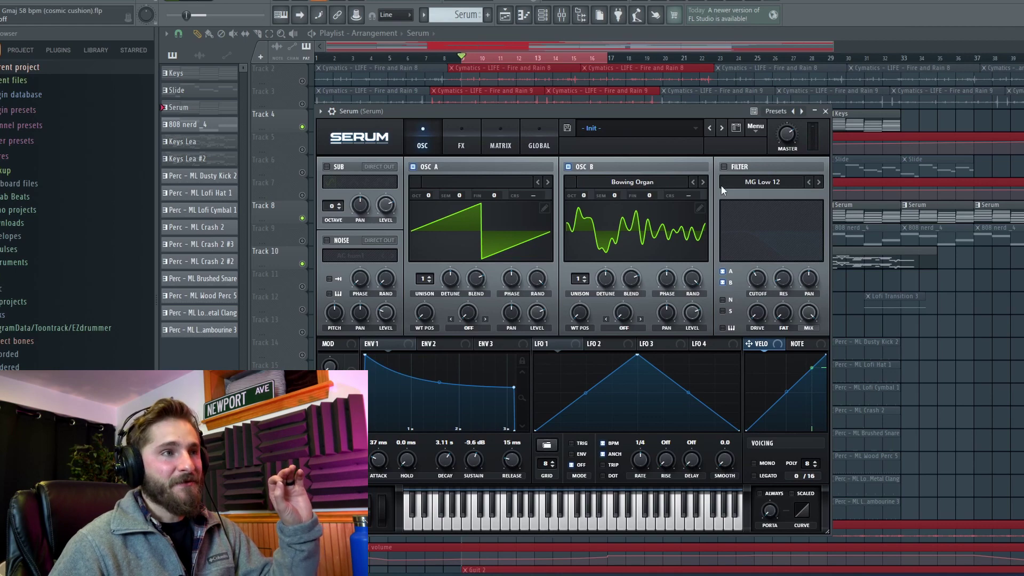
{"action": "left_click", "coordinate": [724, 167]}
- Examine the rest of Serum's effects chain down to the MG Low 6 Filter module
{"action": "left_click", "coordinate": [460, 137]}
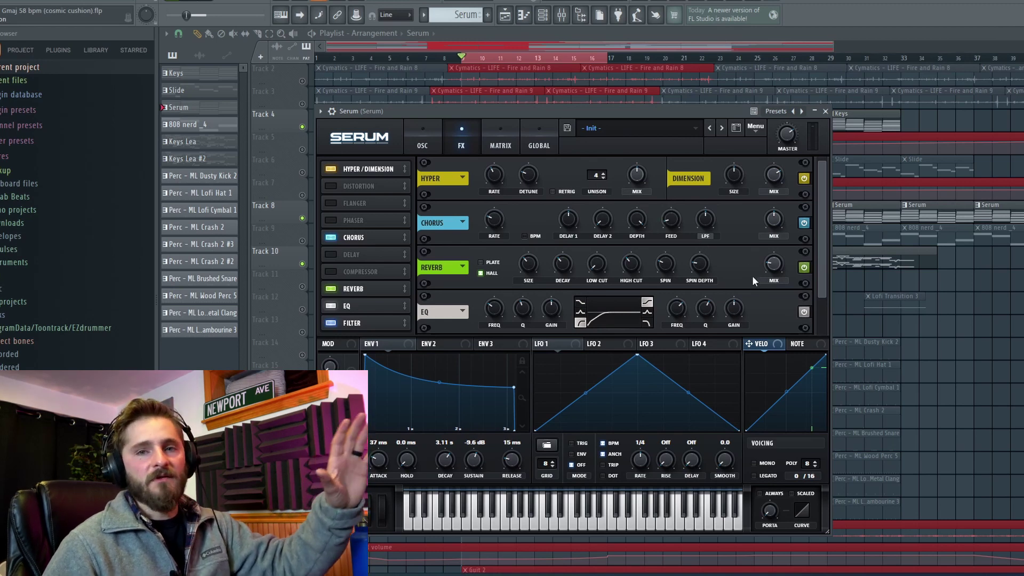
{"action": "left_click_drag", "start_coordinate": [822, 268], "coordinate": [821, 310]}
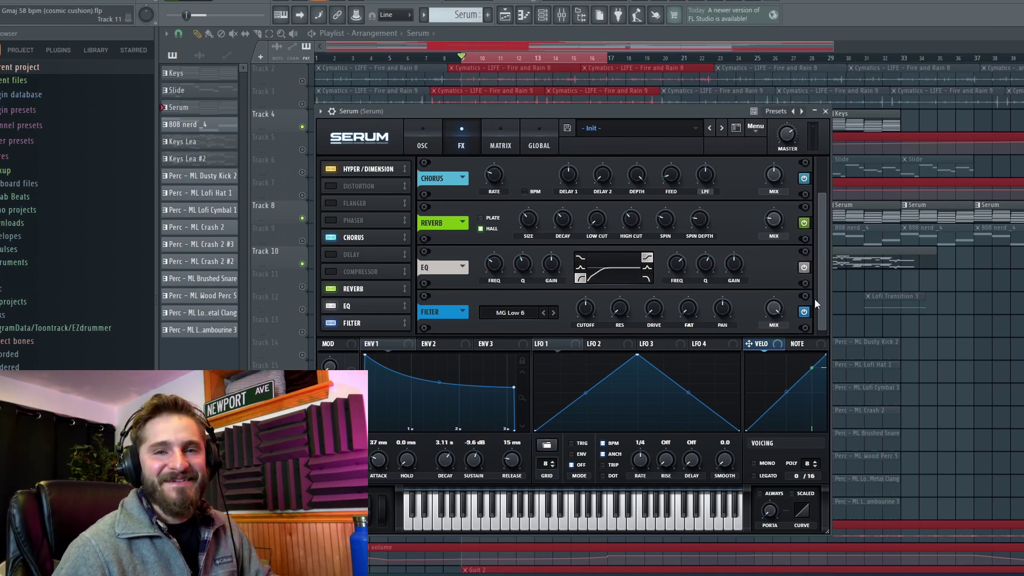
{"action": "mouse_move", "coordinate": [821, 293]}
{"action": "left_mouse_down"}
{"action": "mouse_move", "coordinate": [821, 280]}
{"action": "mouse_move", "coordinate": [821, 304]}
{"action": "left_mouse_up"}
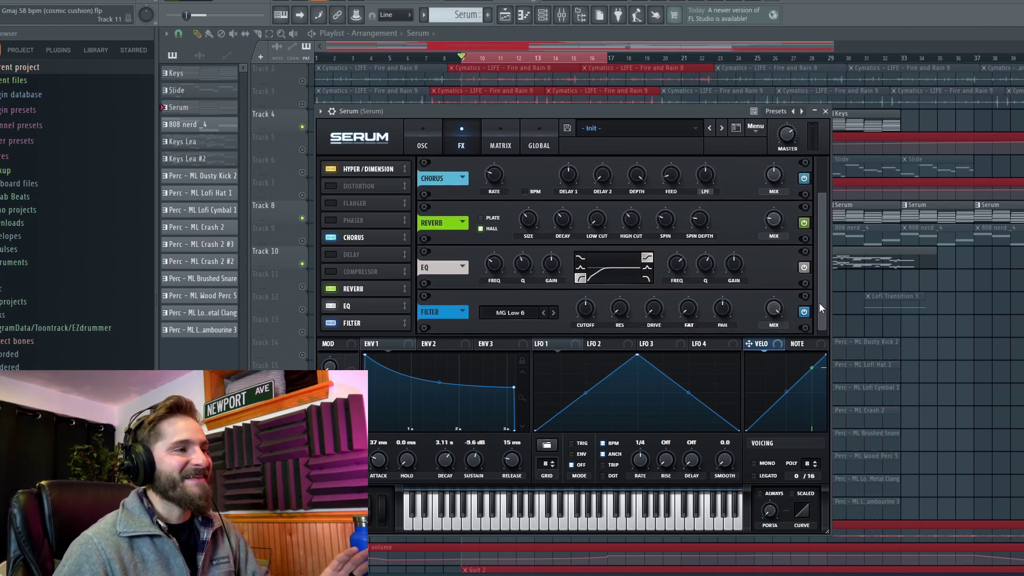
- Examine Serum's Envelope 1 shape and try out its attack, then close the instrument
{"action": "left_click", "coordinate": [419, 143]}
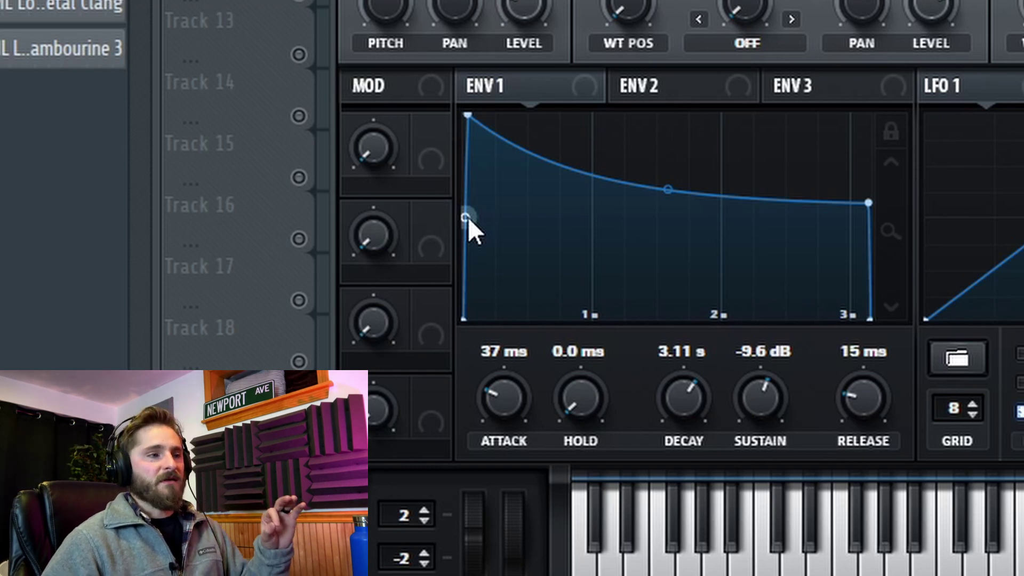
{"action": "left_click_drag", "start_coordinate": [501, 404], "coordinate": [501, 427]}
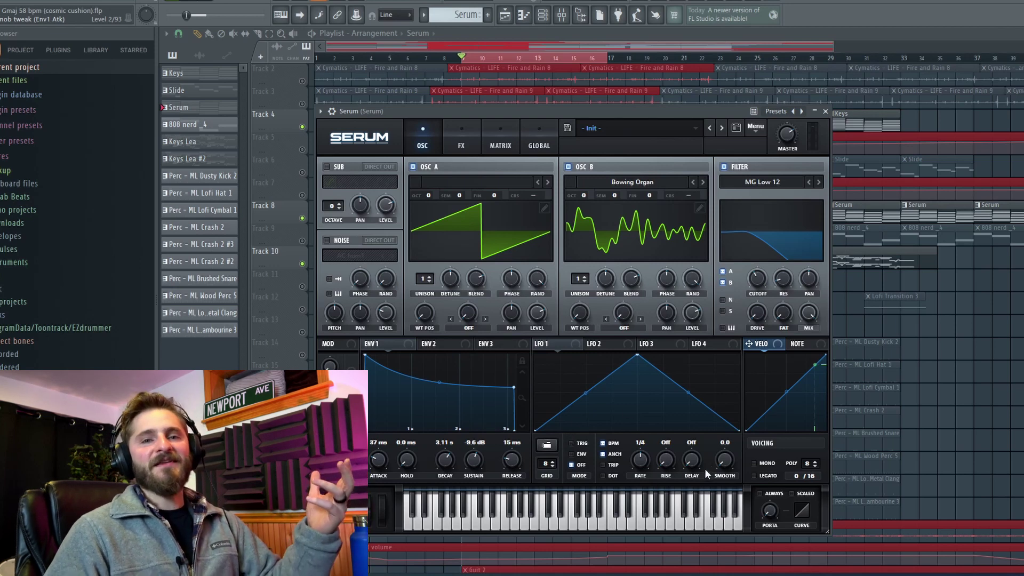
{"action": "left_click", "coordinate": [825, 111]}
- Open the ML Dusty Kick 2 pattern's notes and look through the Dreamy Lofi Hip Hop sample pack's drum one-shots
{"action": "scroll", "coordinate": [541, 242], "scroll_direction": "up", "scroll_amount": 1}
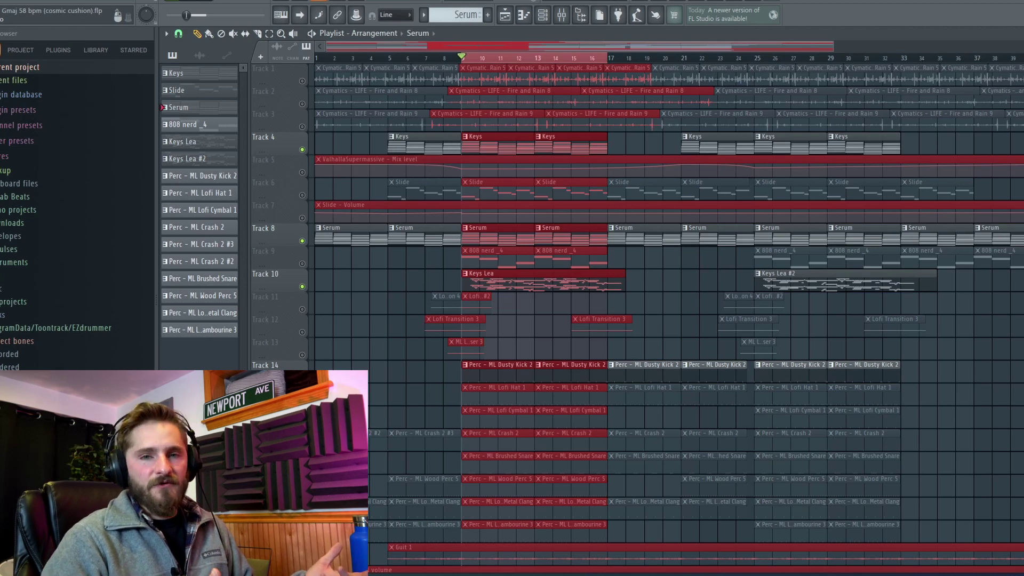
{"action": "double_click", "coordinate": [515, 374]}
{"action": "scroll", "coordinate": [888, 373], "scroll_direction": "left", "scroll_amount": 2}
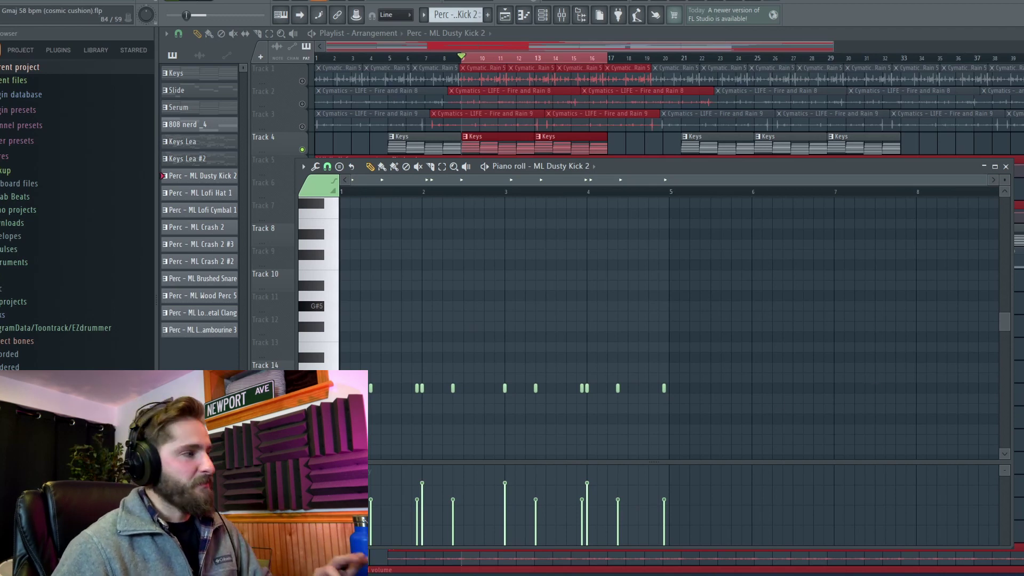
{"action": "left_click", "coordinate": [98, 299]}
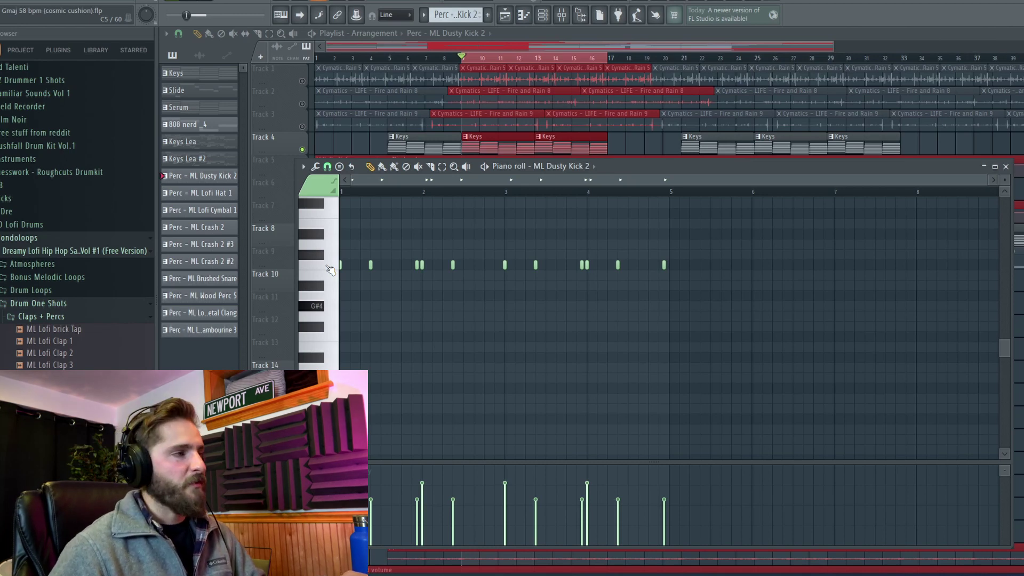
- Audition the ML Dusty Kick 2 sound on the piano roll's keyboard, then close the piano roll
{"action": "left_click", "coordinate": [330, 269]}
{"action": "left_click", "coordinate": [331, 270]}
{"action": "left_click", "coordinate": [331, 269]}
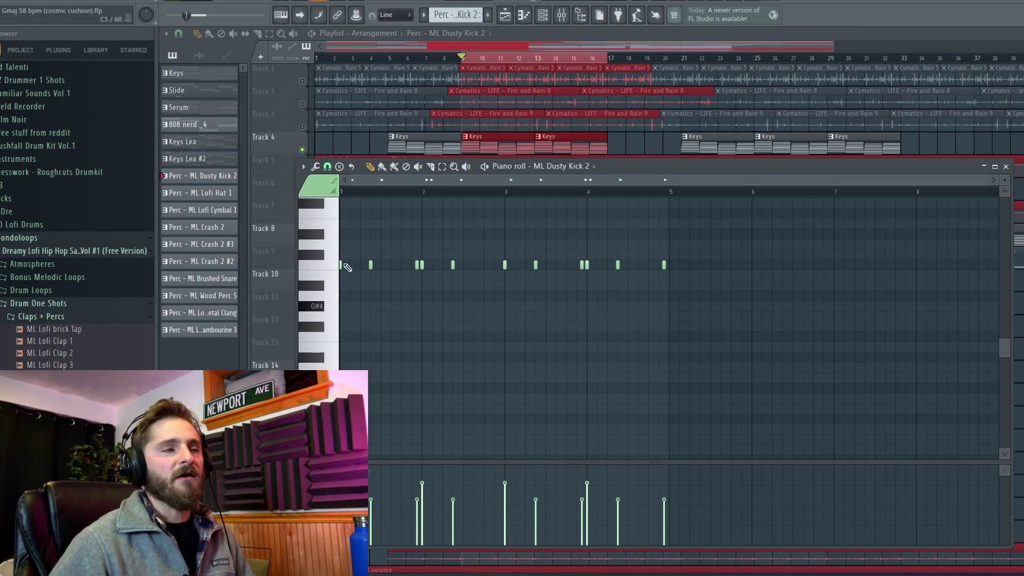
{"action": "left_click", "coordinate": [1006, 167]}
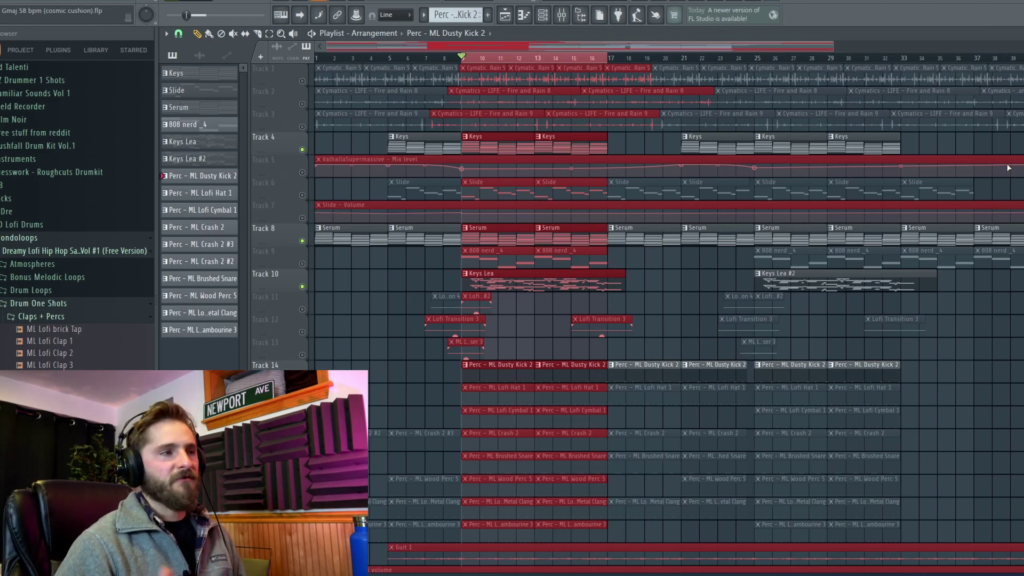
- Open the ML Lofi Hat 1 pattern, review its notes and audition the hi-hat sound
{"action": "double_click", "coordinate": [546, 382]}
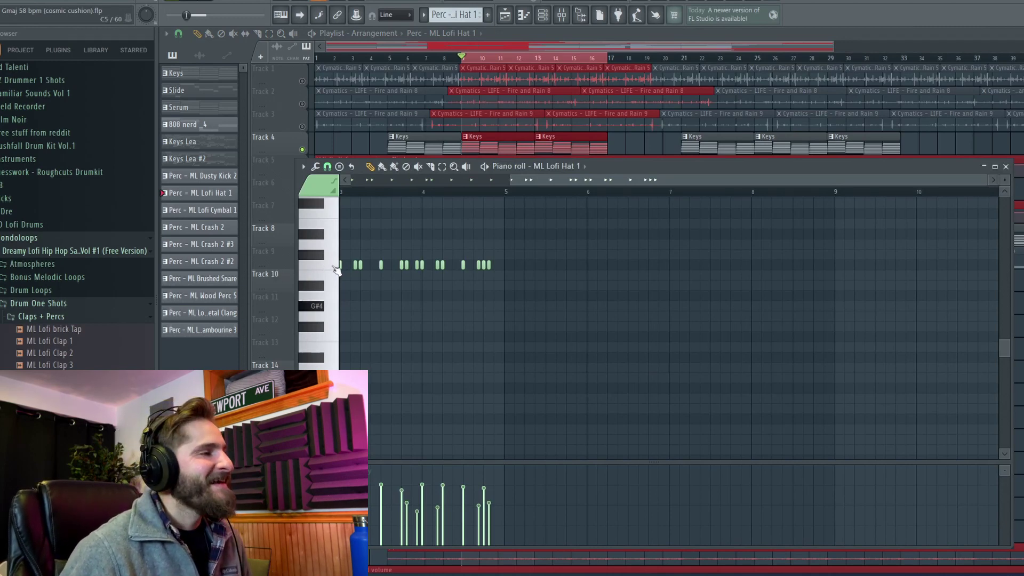
{"action": "scroll", "coordinate": [336, 271], "scroll_direction": "up", "scroll_amount": 3}
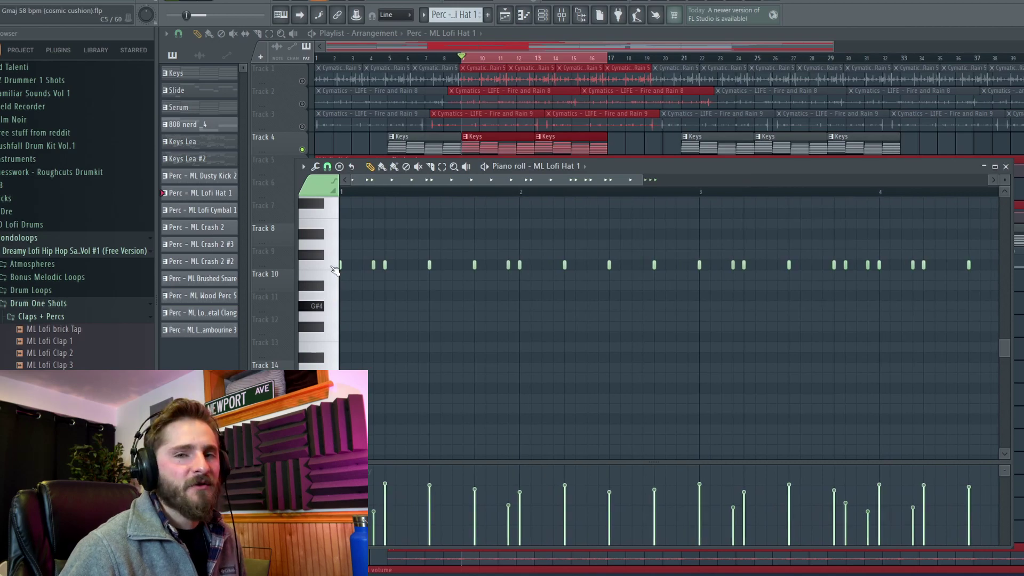
{"action": "left_click", "coordinate": [335, 267]}
{"action": "left_click", "coordinate": [335, 266]}
{"action": "left_click", "coordinate": [335, 266]}
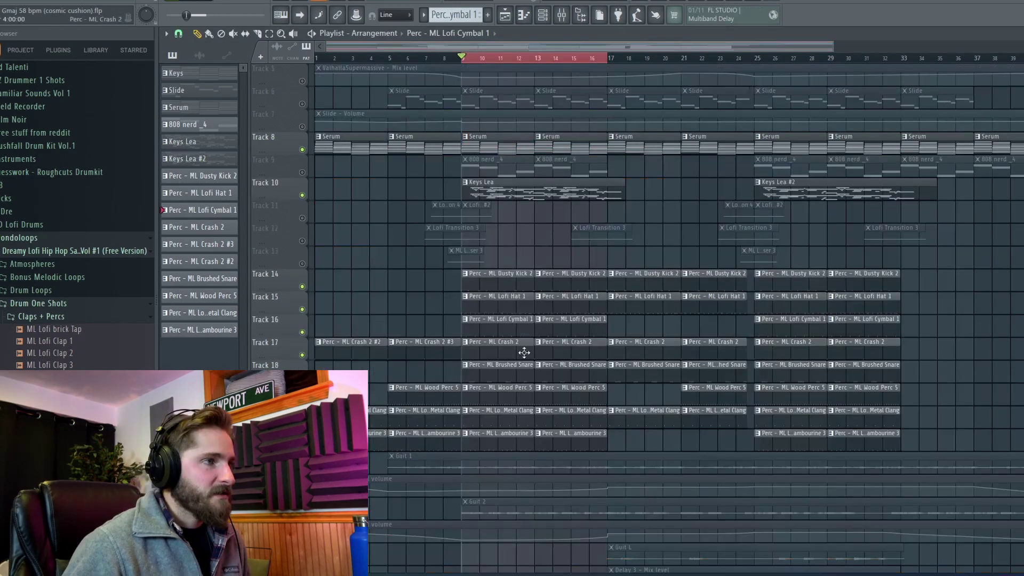
- Solo the ML Lofi Hat 1 track in the playlist and look over the drum channels in the channel rack
{"action": "scroll", "coordinate": [504, 383], "scroll_direction": "up", "scroll_amount": 5}
{"action": "scroll", "coordinate": [535, 379], "scroll_direction": "up", "scroll_amount": 3}
{"action": "scroll", "coordinate": [535, 379], "scroll_direction": "down", "scroll_amount": 1}
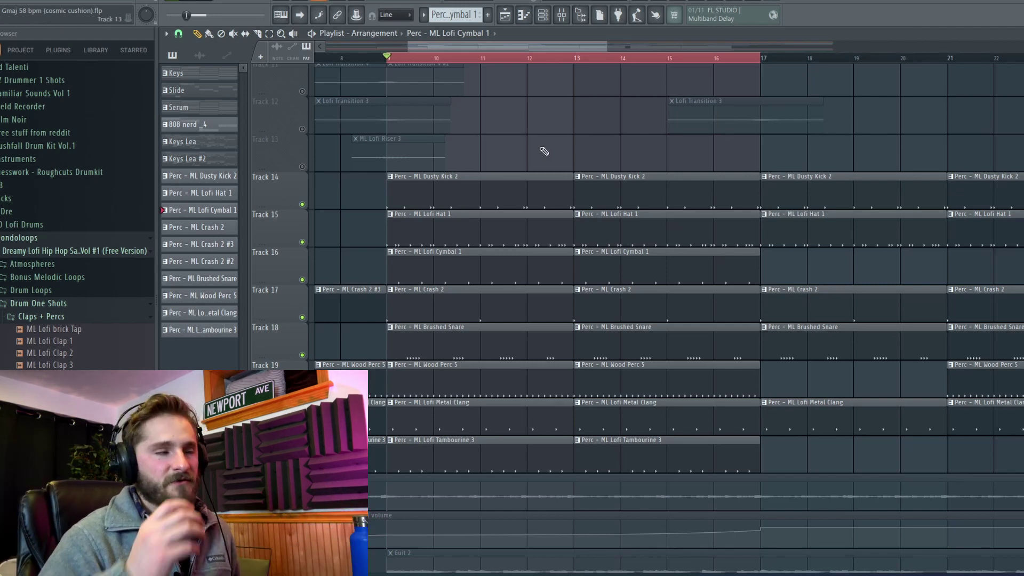
{"action": "right_click", "coordinate": [303, 243]}
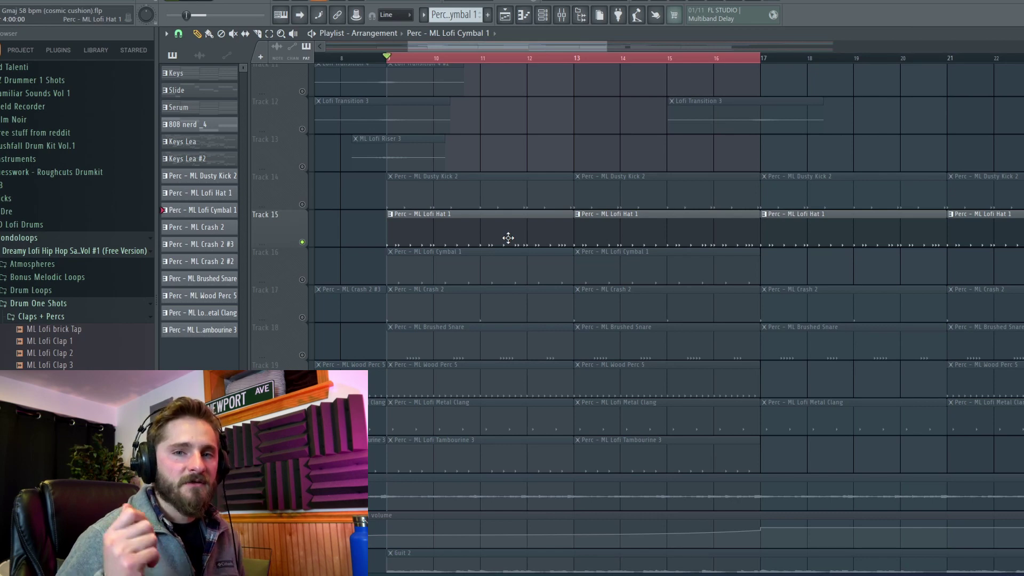
{"action": "left_click", "coordinate": [542, 15]}
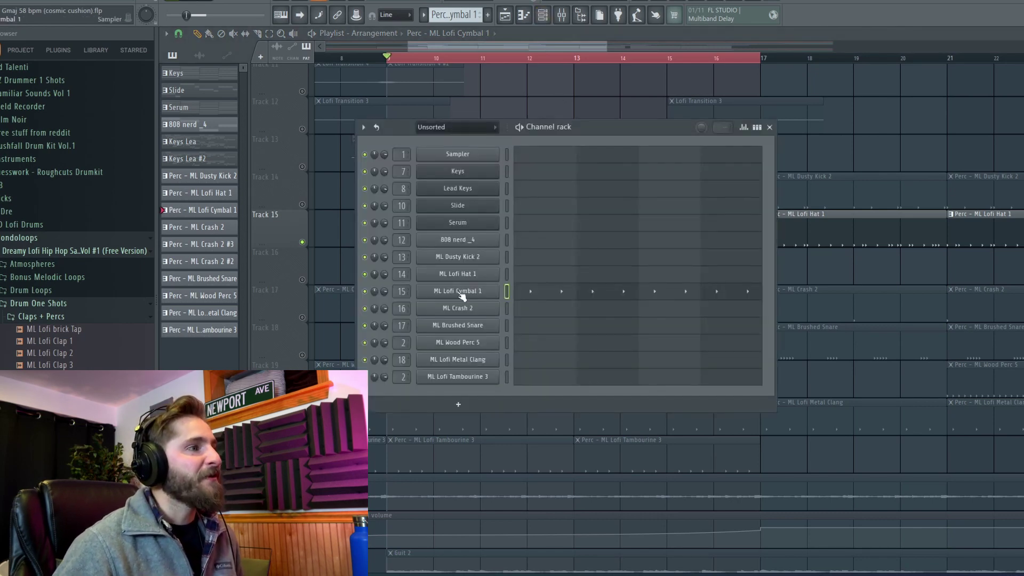
{"action": "key", "text": "F6"}
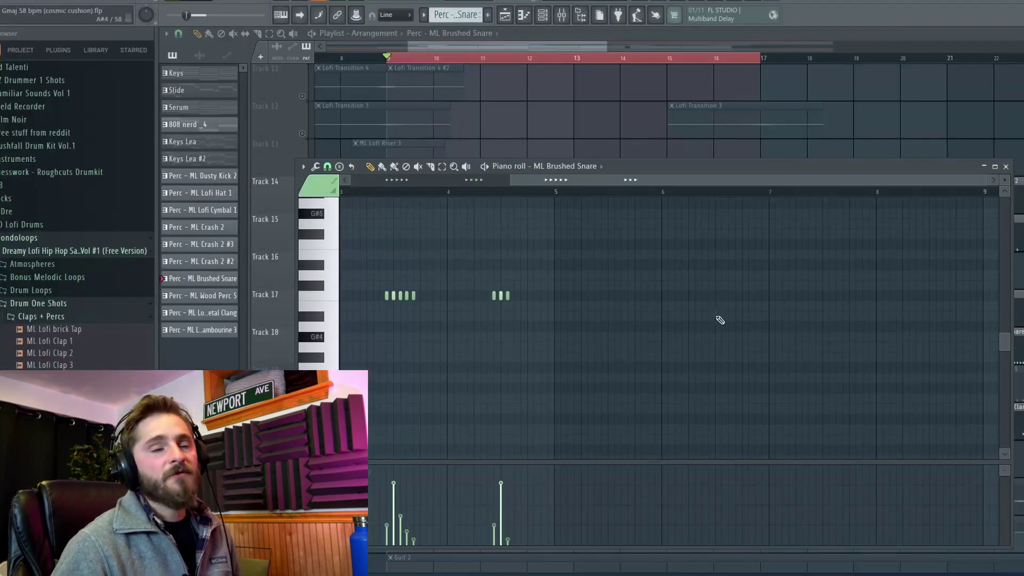
- Examine the ML Brushed Snare pattern's notes and velocities, close the piano roll, and play back the percussion in the selected section
{"action": "scroll", "coordinate": [720, 320], "scroll_direction": "down", "scroll_amount": 2}
{"action": "scroll", "coordinate": [366, 358], "scroll_direction": "up", "scroll_amount": 2}
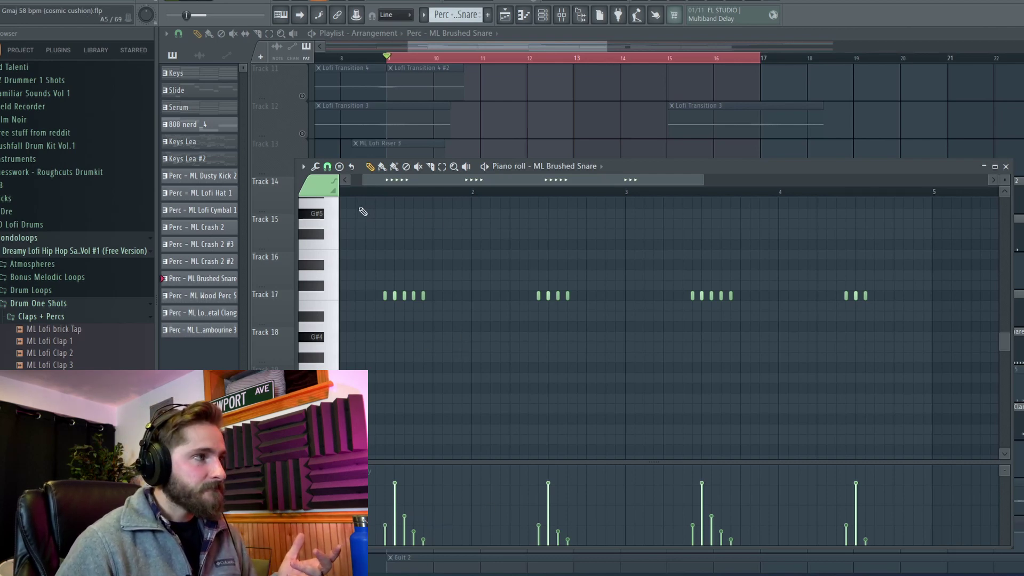
{"action": "scroll", "coordinate": [389, 307], "scroll_direction": "down", "scroll_amount": 1}
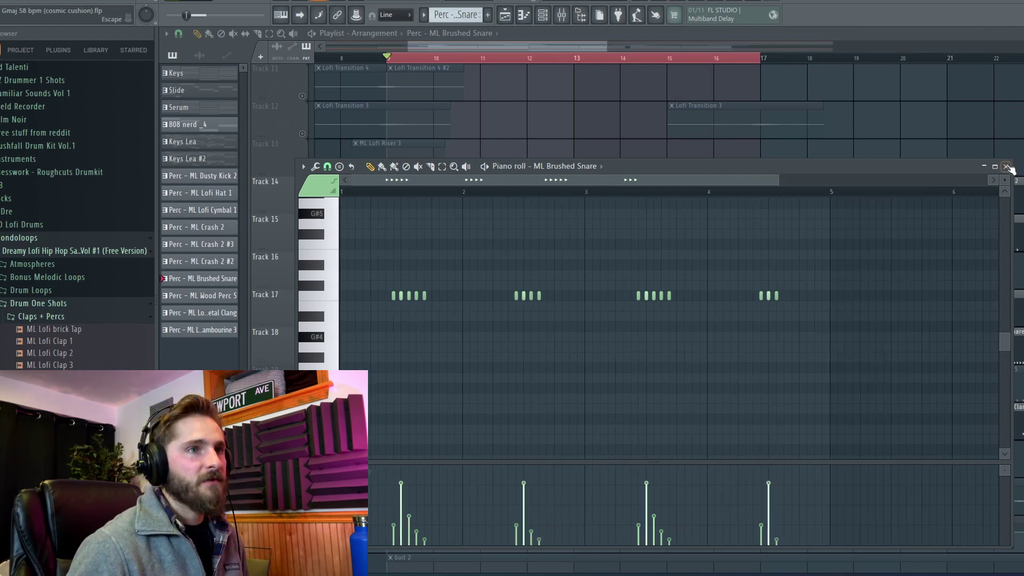
{"action": "left_click", "coordinate": [1006, 167]}
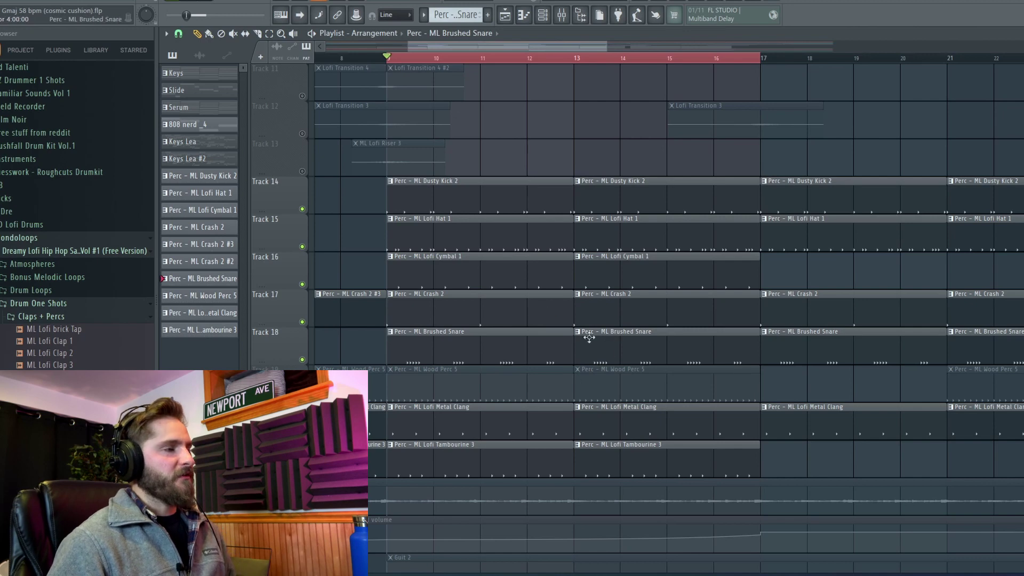
{"action": "key", "text": "space"}
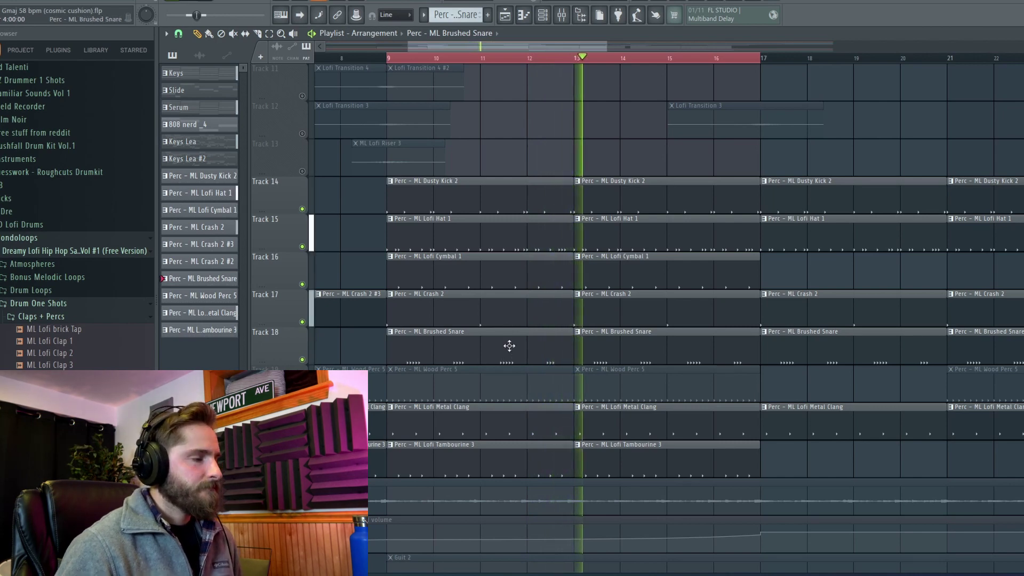
{"action": "key", "text": "space"}
- Open the ML Wood Perc 5 pattern, review its notes and velocities, and close the piano roll
{"action": "scroll", "coordinate": [520, 336], "scroll_direction": "down", "scroll_amount": 2}
{"action": "left_click", "coordinate": [486, 320]}
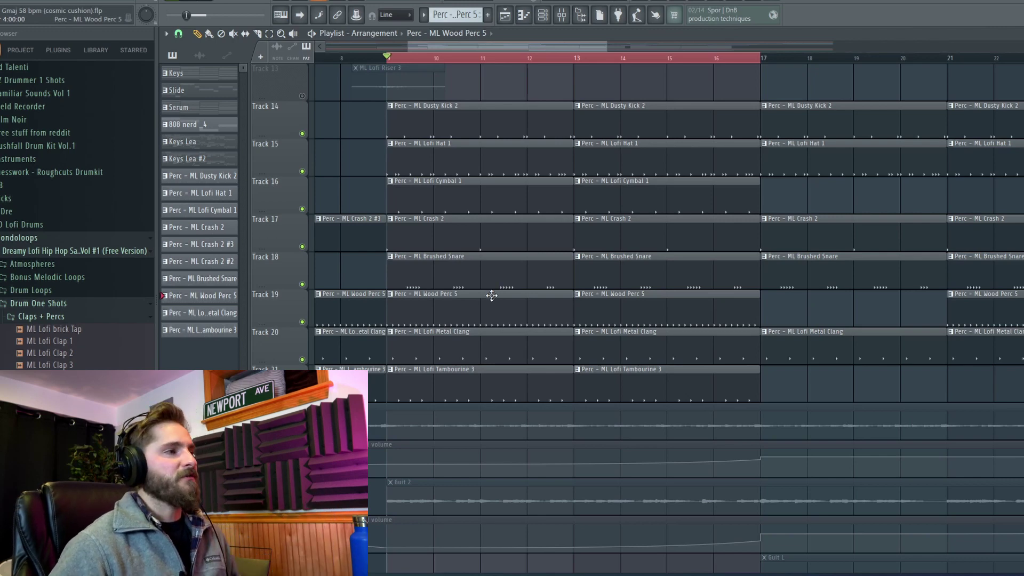
{"action": "double_click", "coordinate": [492, 309]}
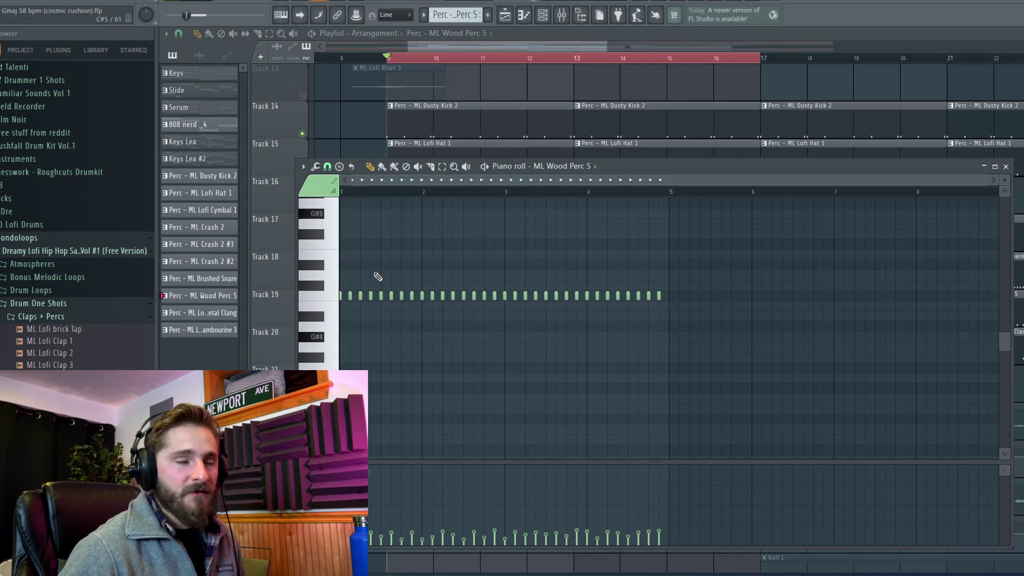
{"action": "left_click", "coordinate": [1006, 167]}
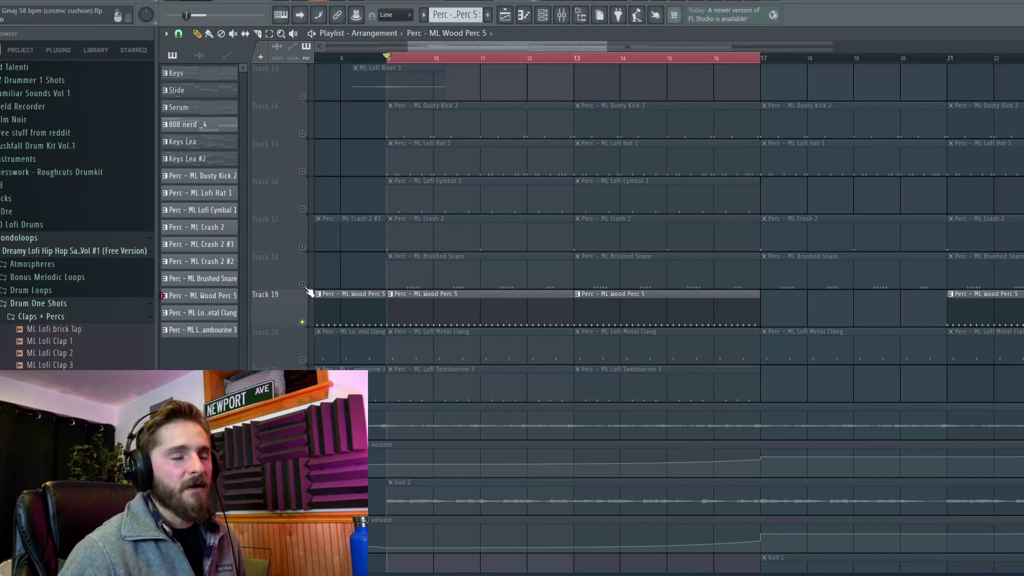
- Play the soloed ML Wood Perc 5 track, unmuting percussion tracks 18, 17, 16, 15, 14, 20 and 21 one by one, then stop playback
{"action": "key", "text": "space"}
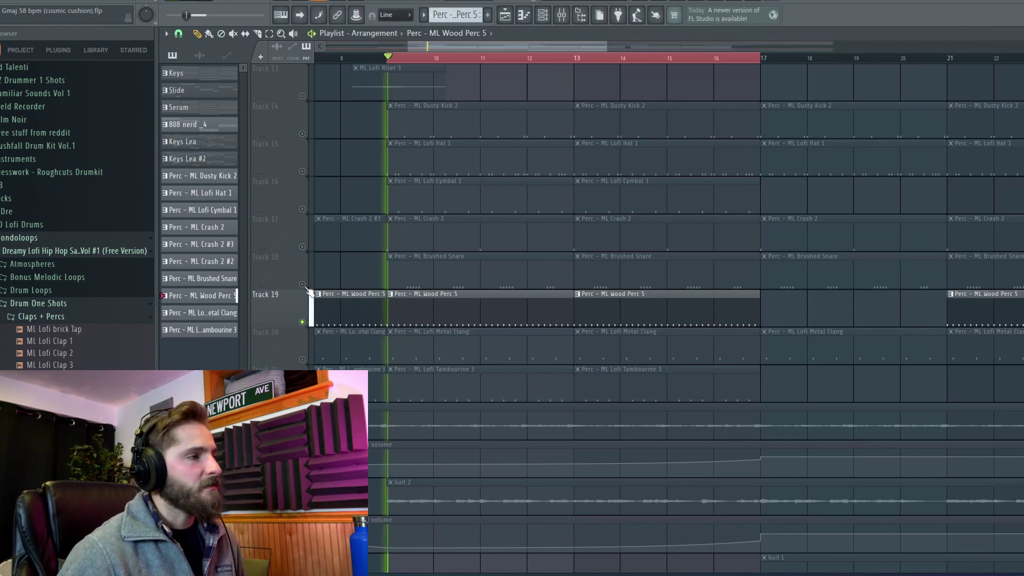
{"action": "left_click", "coordinate": [308, 285]}
{"action": "left_click", "coordinate": [303, 247]}
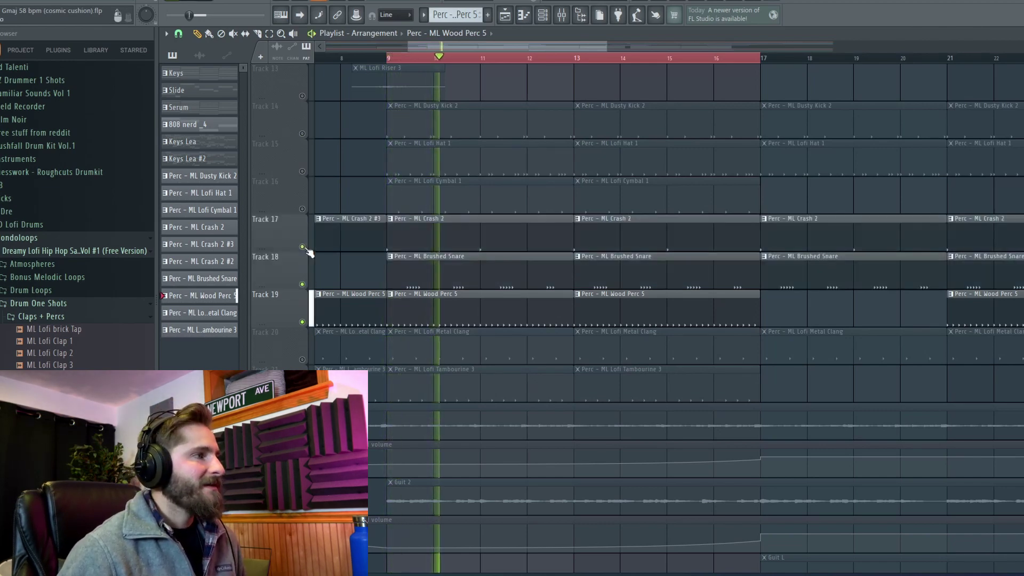
{"action": "left_click", "coordinate": [303, 209]}
{"action": "left_click", "coordinate": [304, 172]}
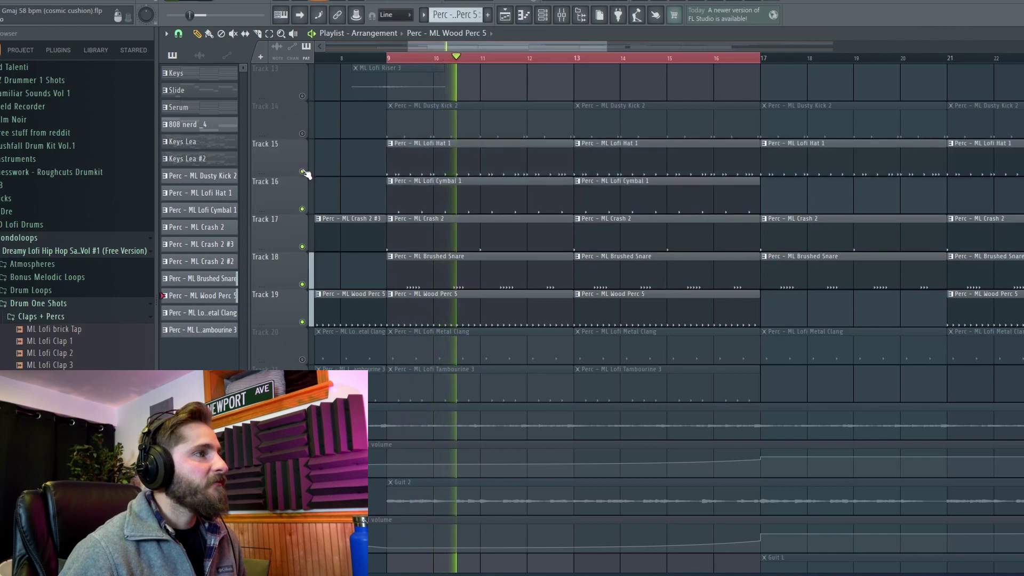
{"action": "left_click", "coordinate": [302, 134]}
{"action": "left_click", "coordinate": [302, 359]}
{"action": "left_click", "coordinate": [302, 397]}
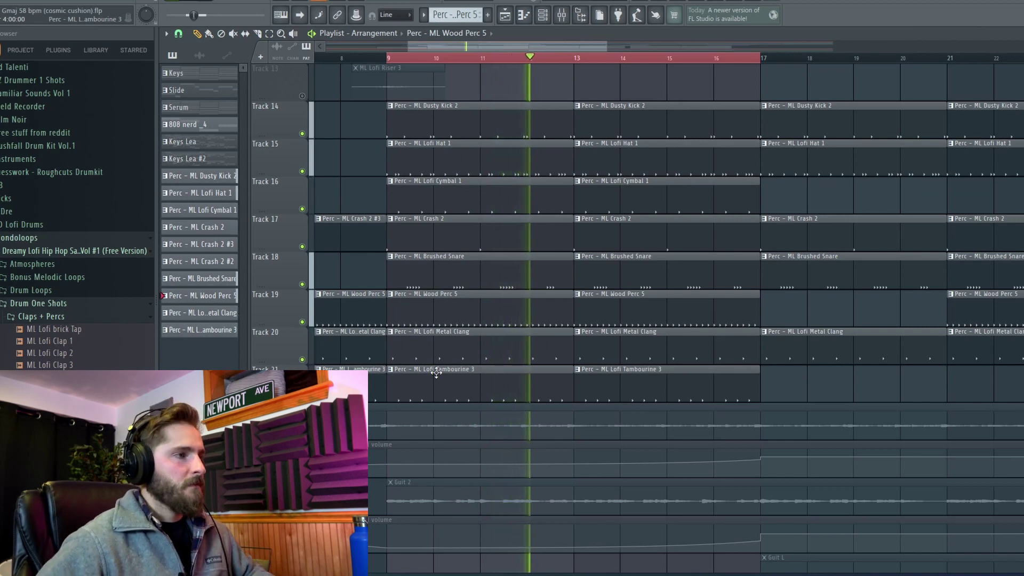
{"action": "key", "text": "space"}
{"action": "key", "text": "space"}
{"action": "key", "text": "space"}
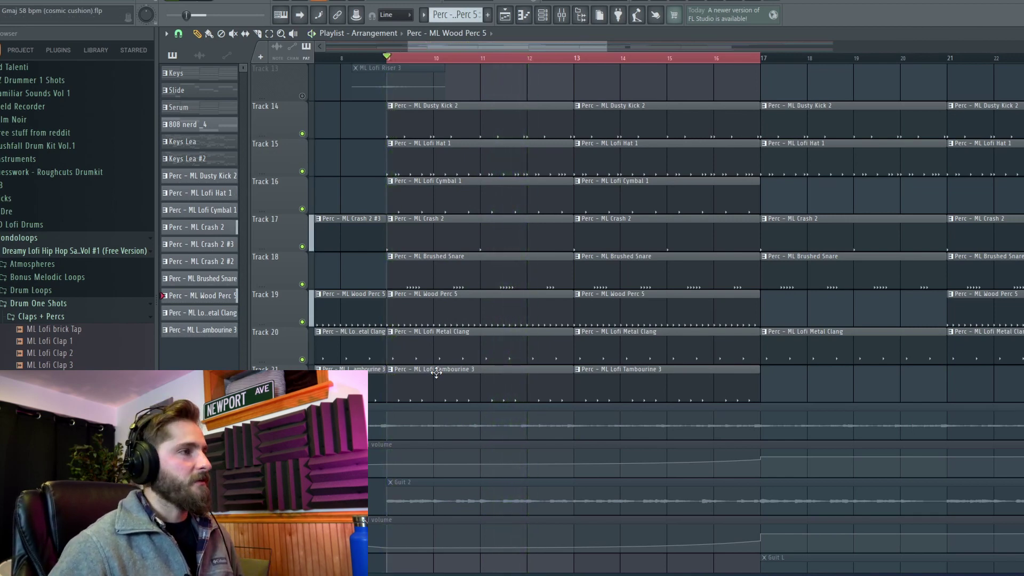
- Open the Magic Dice effect on the ML Wood Perc 5 mixer track and listen to the soloed percussion with it
{"action": "key", "text": "F9"}
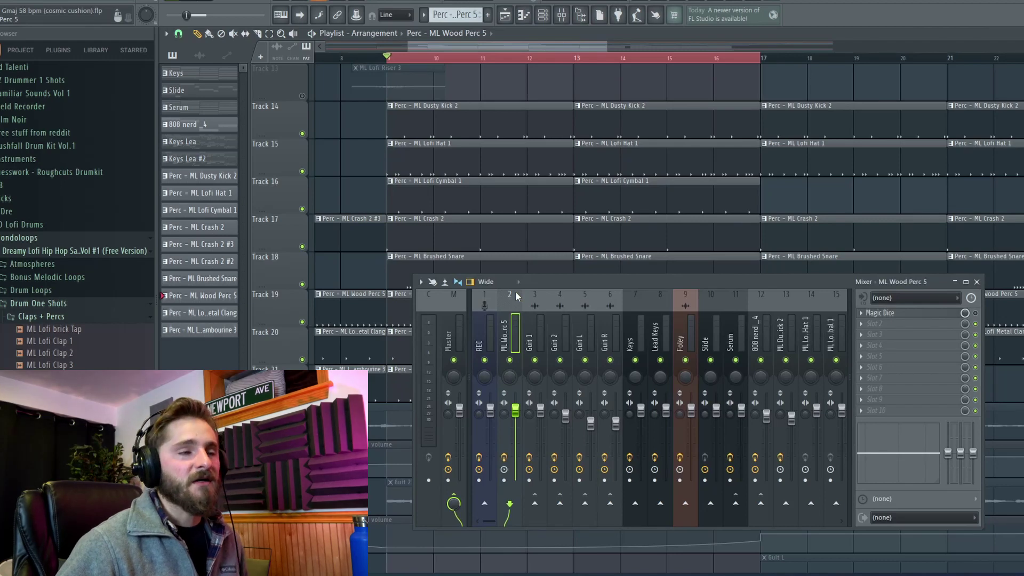
{"action": "left_click", "coordinate": [907, 314]}
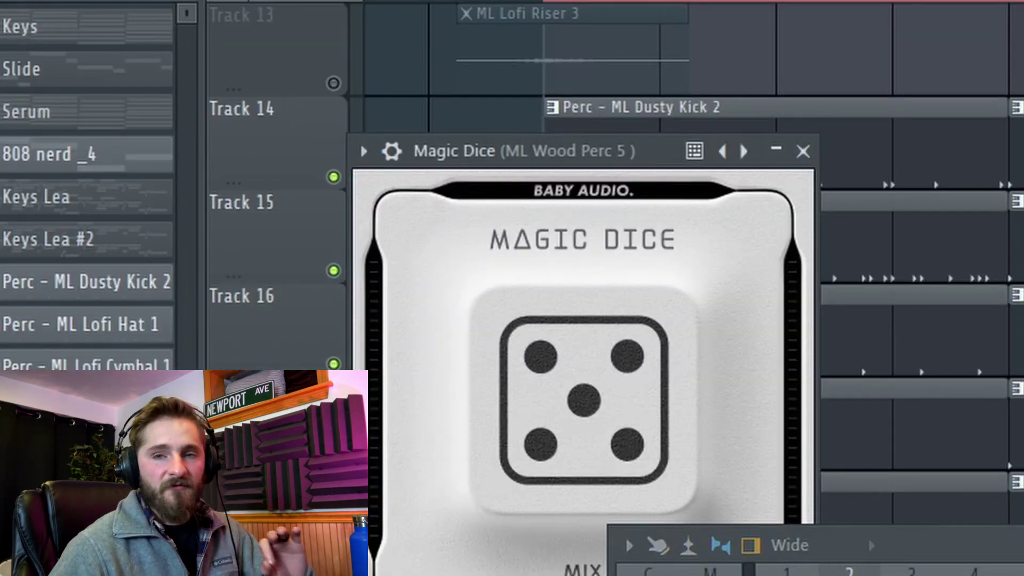
{"action": "left_click_drag", "start_coordinate": [658, 158], "coordinate": [720, 45]}
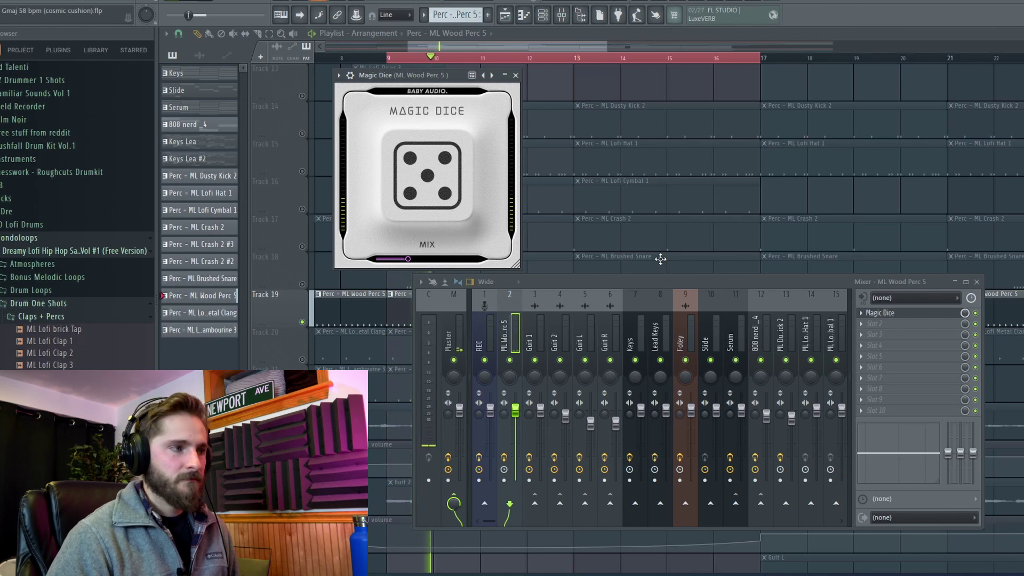
{"action": "key", "text": "space"}
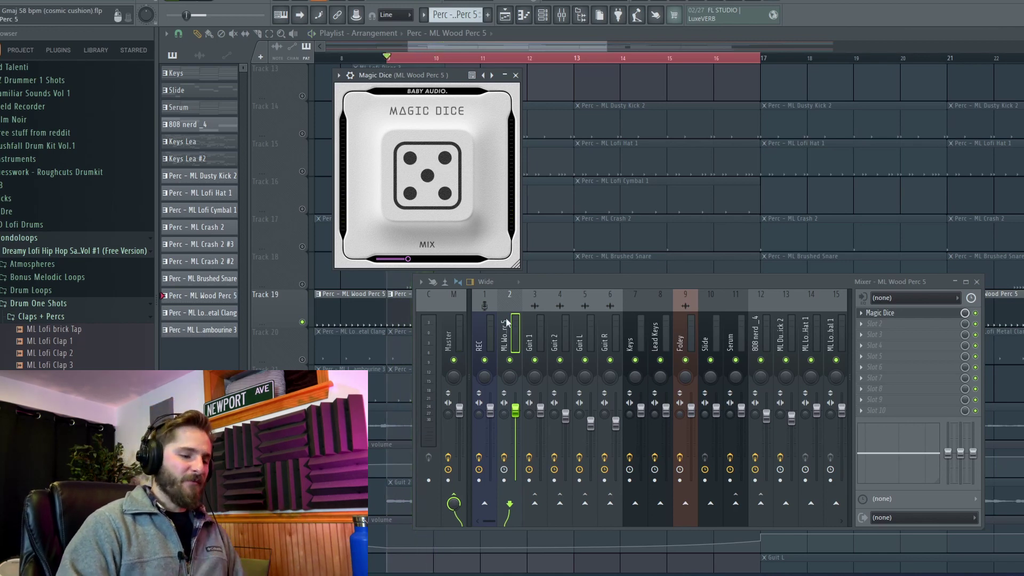
- Close the mixer and Magic Dice, and play the selected section with the Keys, Serum, Keys Lea and percussion tracks together
{"action": "left_click", "coordinate": [976, 282]}
{"action": "left_click", "coordinate": [517, 75]}
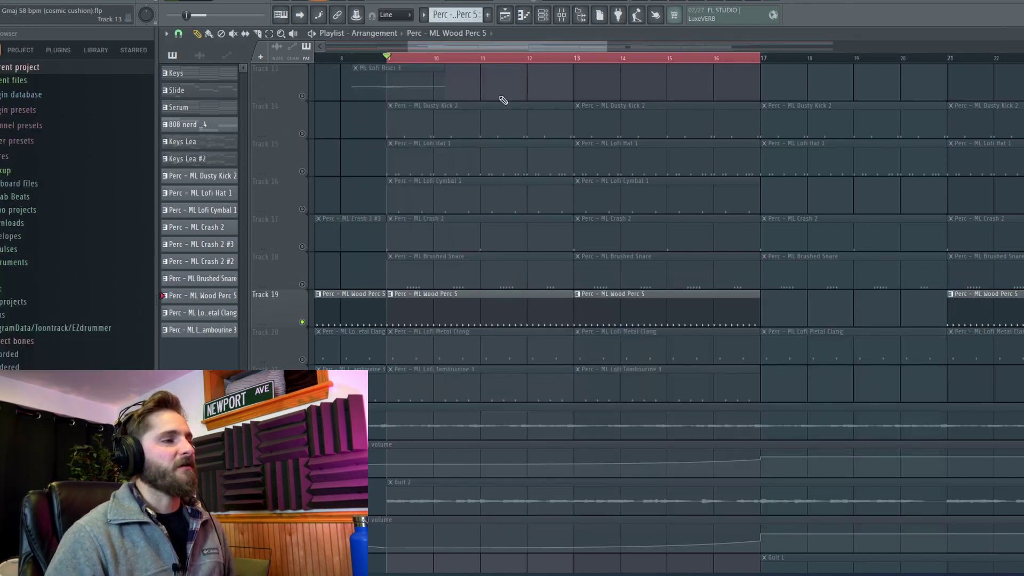
{"action": "scroll", "coordinate": [306, 263], "scroll_direction": "up", "scroll_amount": 5}
{"action": "key", "text": "space"}
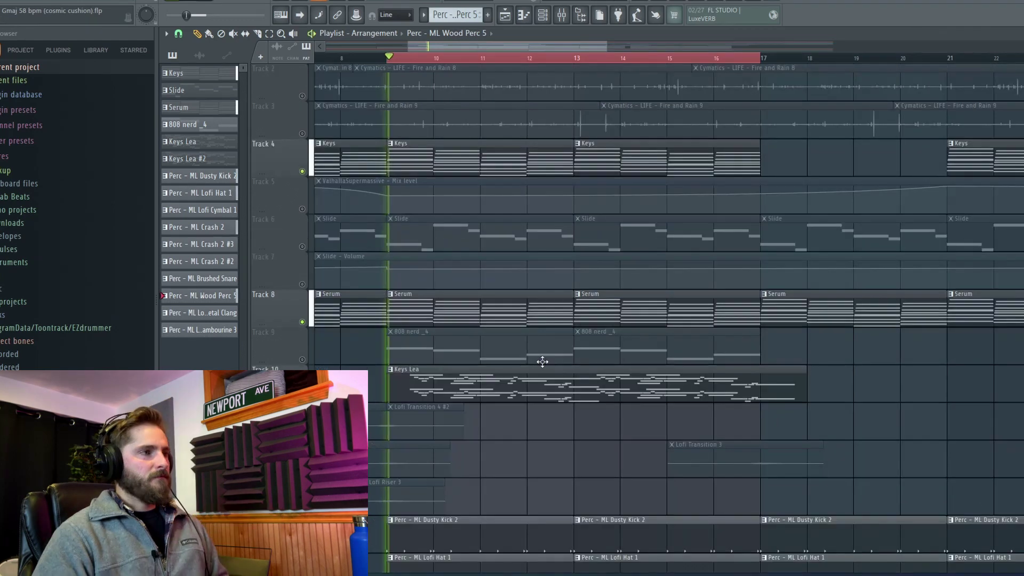
{"action": "scroll", "coordinate": [576, 358], "scroll_direction": "down", "scroll_amount": 4}
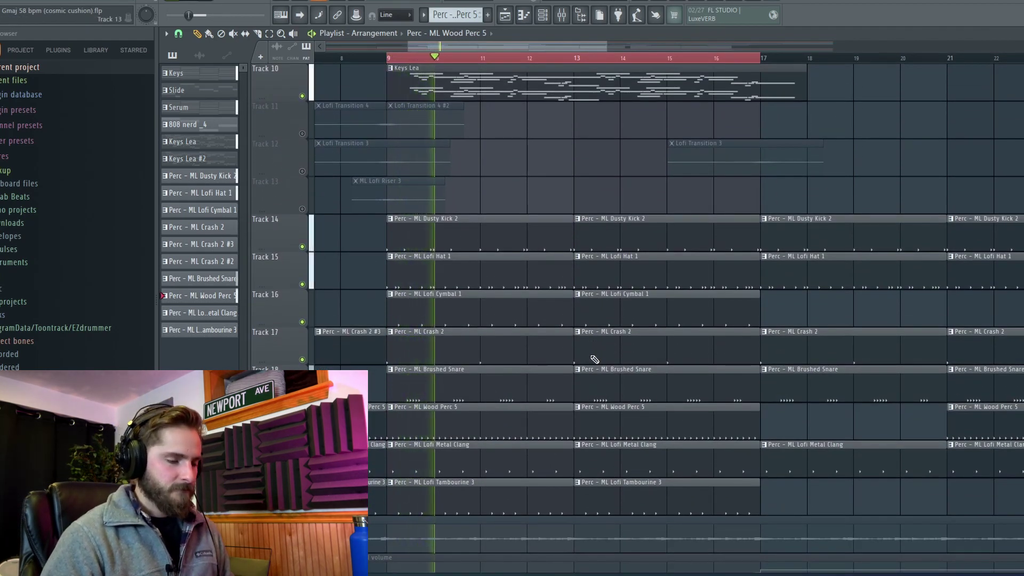
{"action": "scroll", "coordinate": [595, 359], "scroll_direction": "down", "scroll_amount": 1}
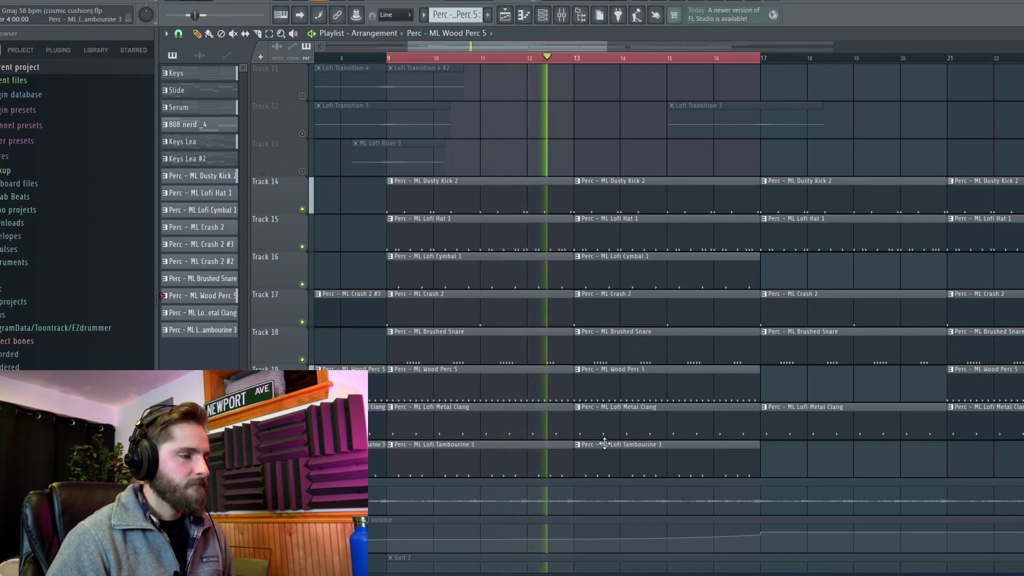
{"action": "key", "text": "space"}
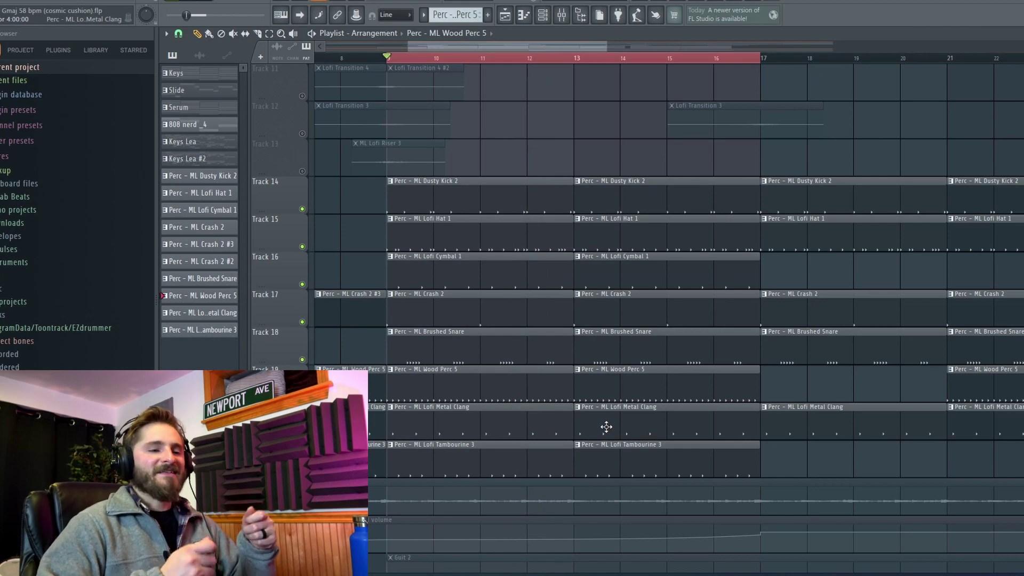
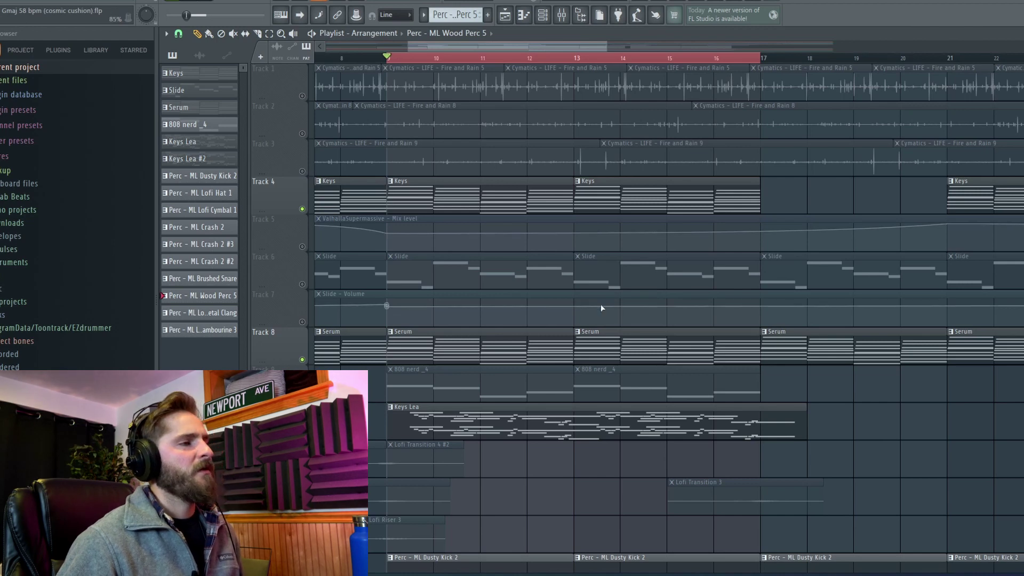
- Look over the active melodic and percussion tracks in the playlist, and replay the beginning of the selected section
{"action": "scroll", "coordinate": [650, 302], "scroll_direction": "down", "scroll_amount": 2}
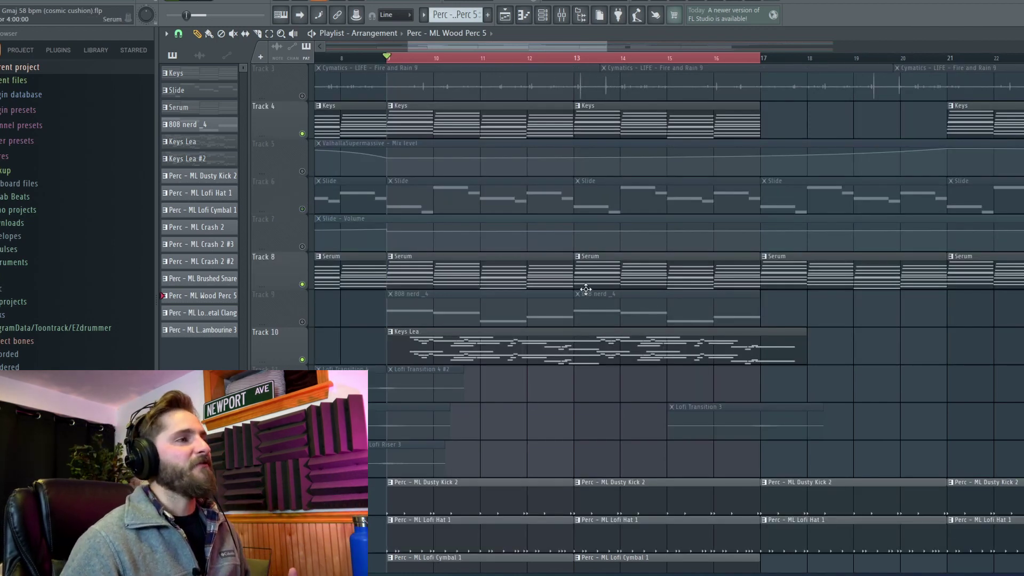
{"action": "scroll", "coordinate": [647, 301], "scroll_direction": "down", "scroll_amount": 4}
{"action": "scroll", "coordinate": [651, 314], "scroll_direction": "down", "scroll_amount": 4}
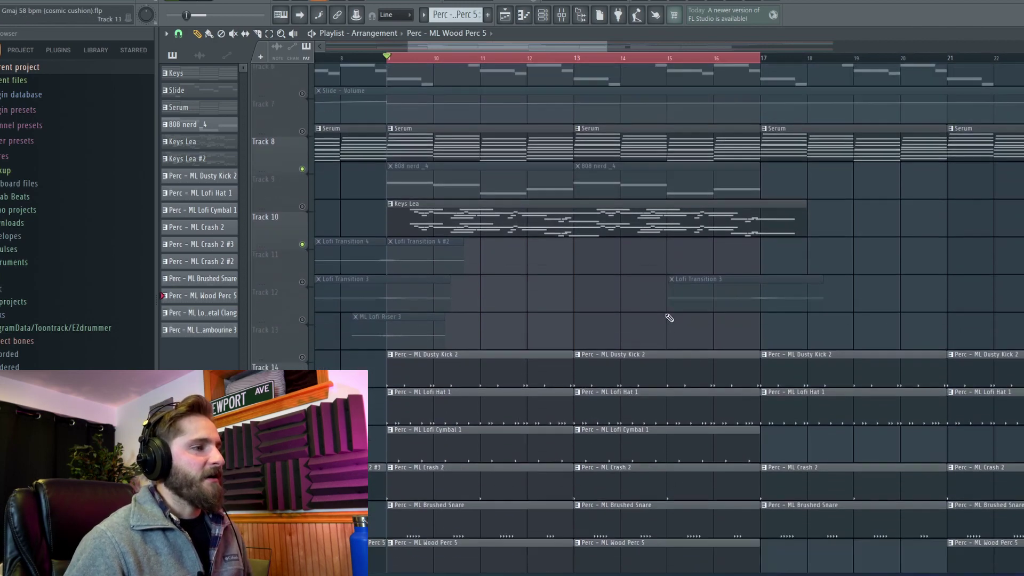
{"action": "key", "text": "space"}
{"action": "scroll", "coordinate": [623, 326], "scroll_direction": "up", "scroll_amount": 5}
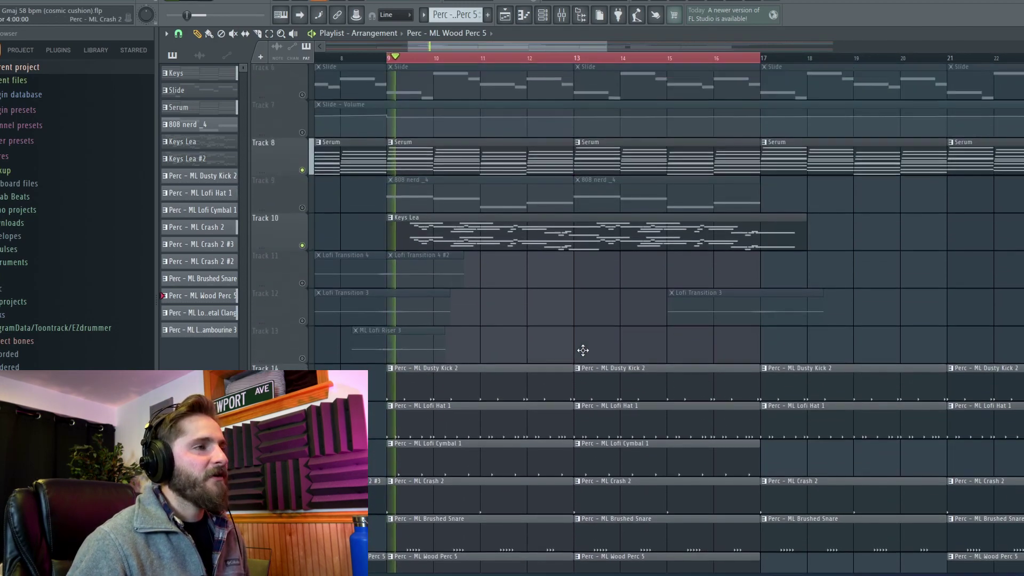
{"action": "scroll", "coordinate": [626, 301], "scroll_direction": "up", "scroll_amount": 4}
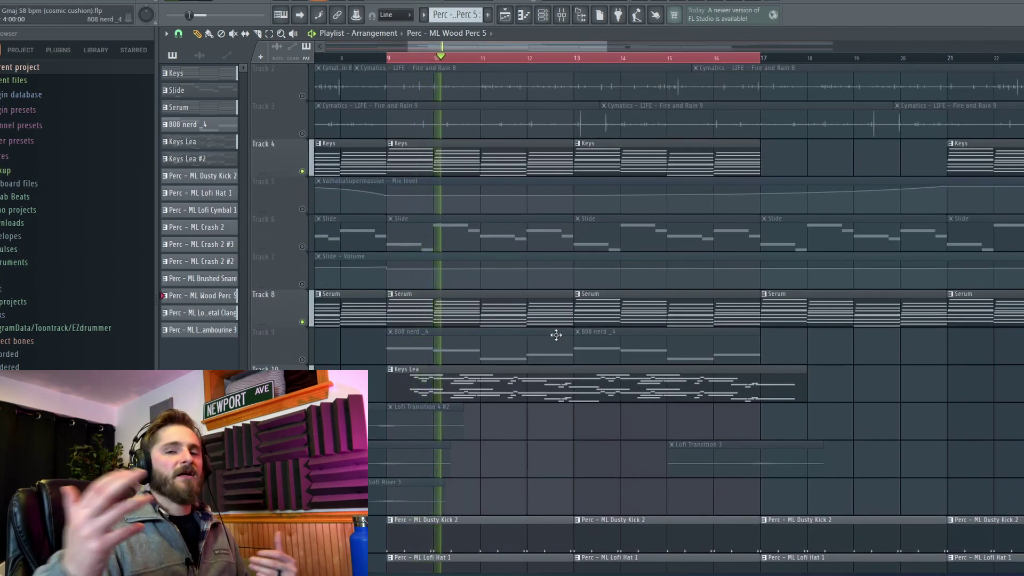
{"action": "key", "text": "space"}
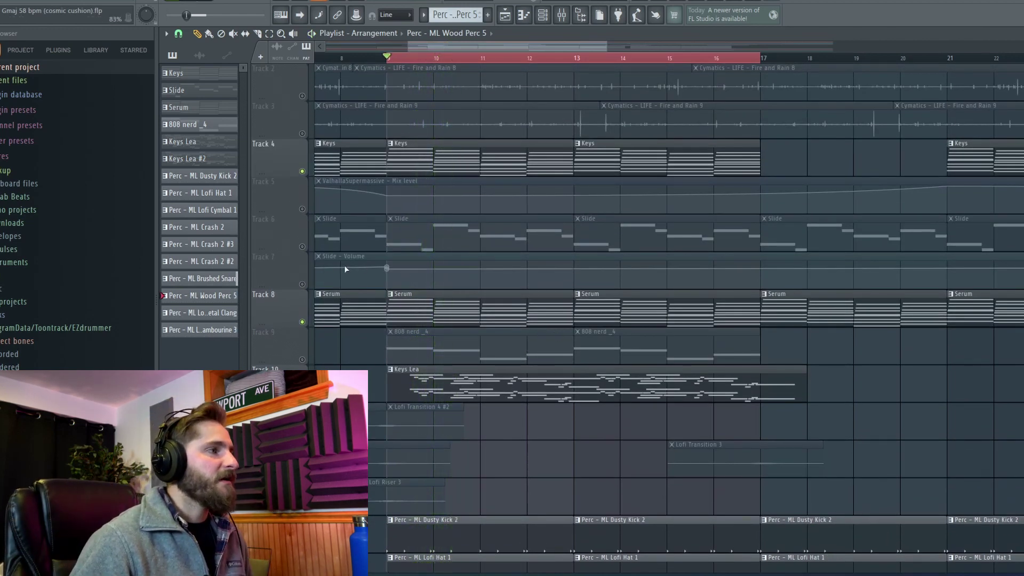
- Unmute the Slide track and examine its pattern's notes in the piano roll
{"action": "left_click", "coordinate": [303, 248]}
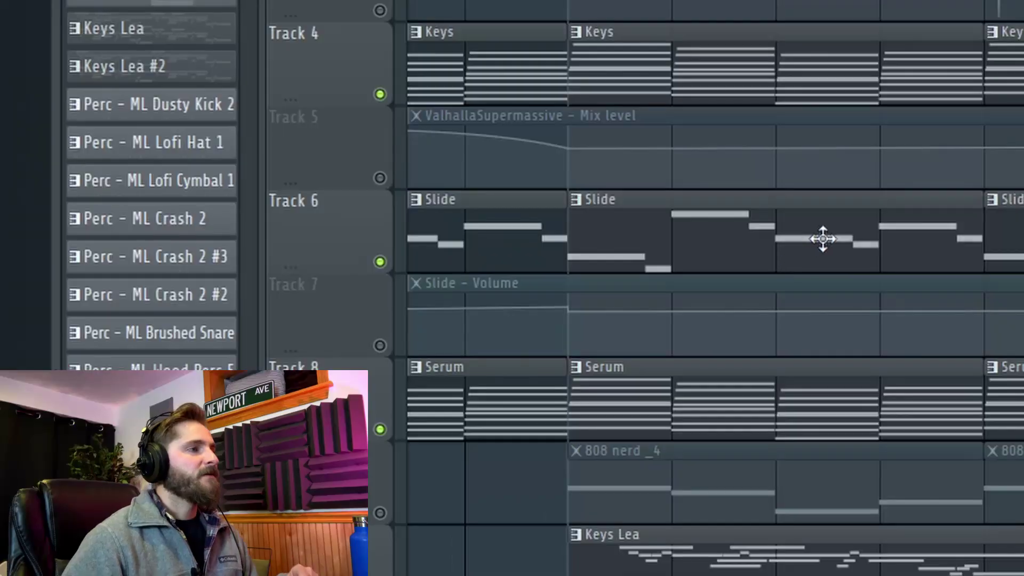
{"action": "double_click", "coordinate": [503, 236]}
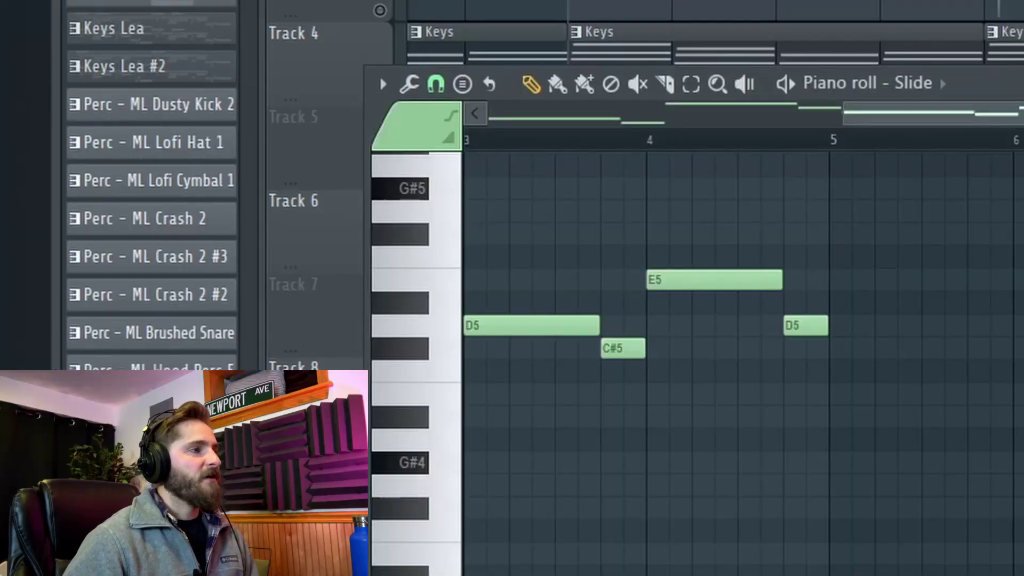
{"action": "left_click_drag", "start_coordinate": [432, 408], "coordinate": [459, 236]}
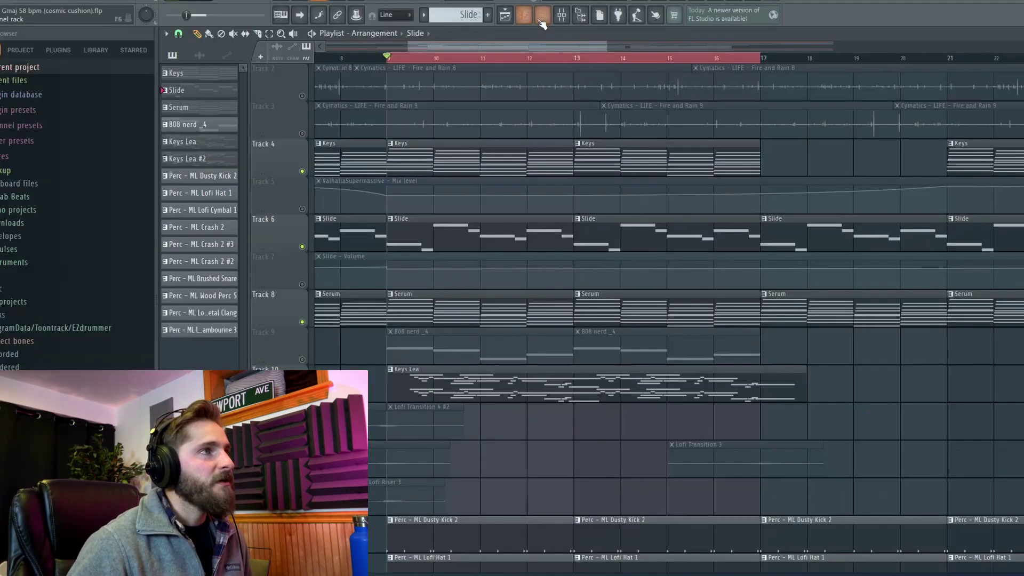
- Open the Slide channel's Serum instrument and review its oscillator and filter settings
{"action": "key", "text": "F6"}
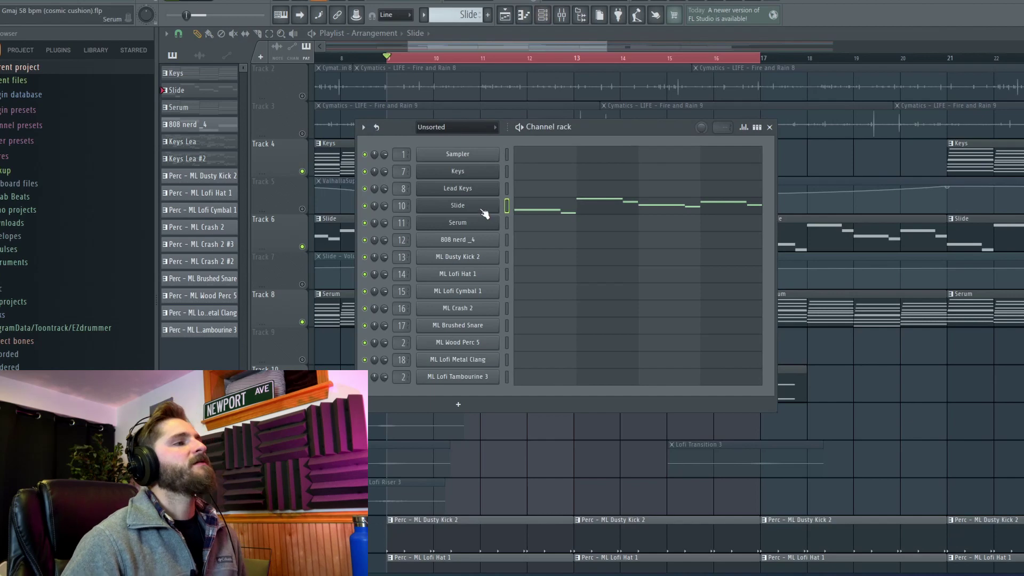
{"action": "left_click", "coordinate": [482, 209]}
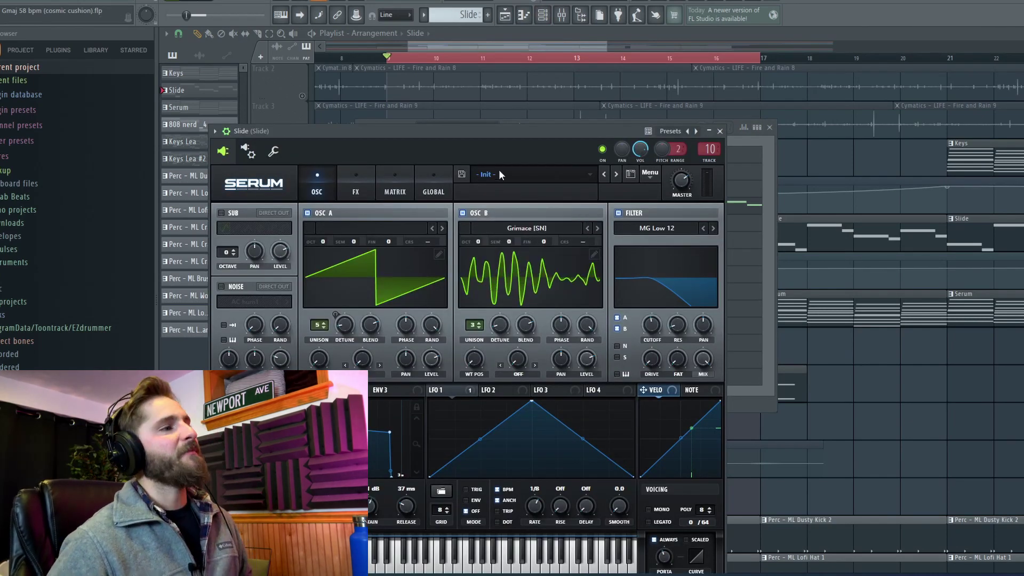
{"action": "left_click_drag", "start_coordinate": [517, 137], "coordinate": [554, 98]}
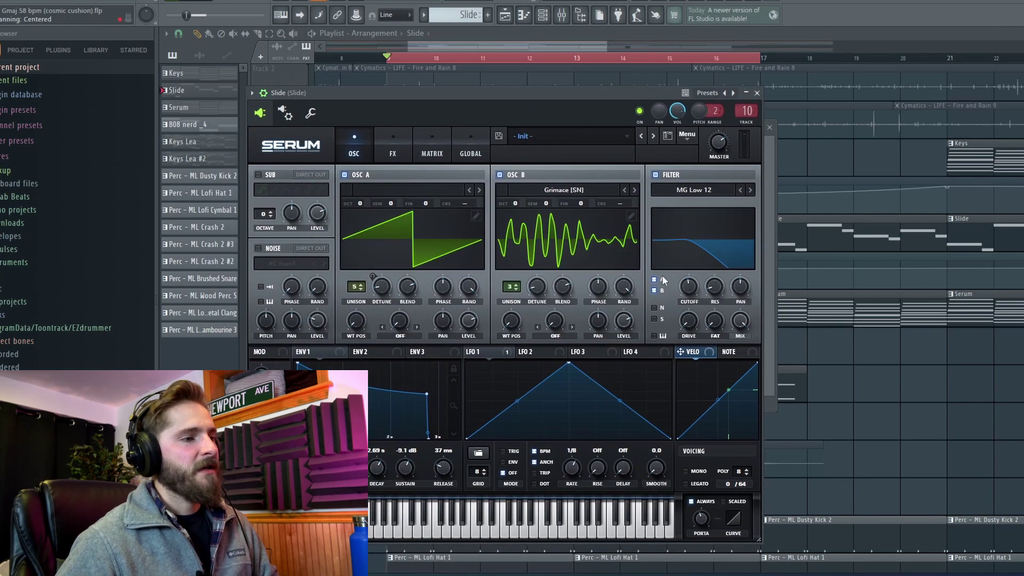
{"action": "left_click_drag", "start_coordinate": [495, 536], "coordinate": [540, 536]}
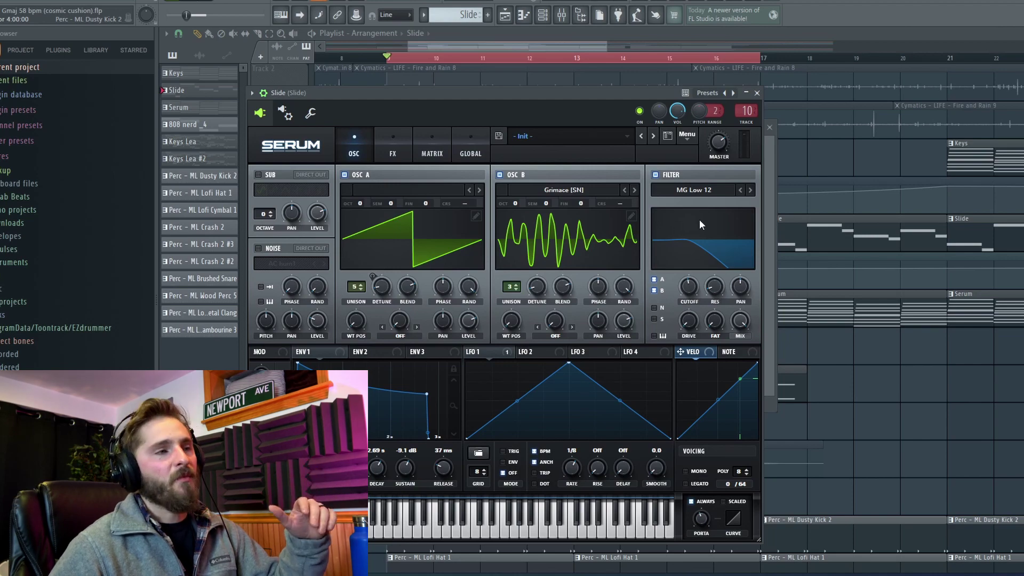
- Review the Slide instrument's Serum effects, close it along with the channel rack, and play back the section
{"action": "left_click", "coordinate": [392, 152]}
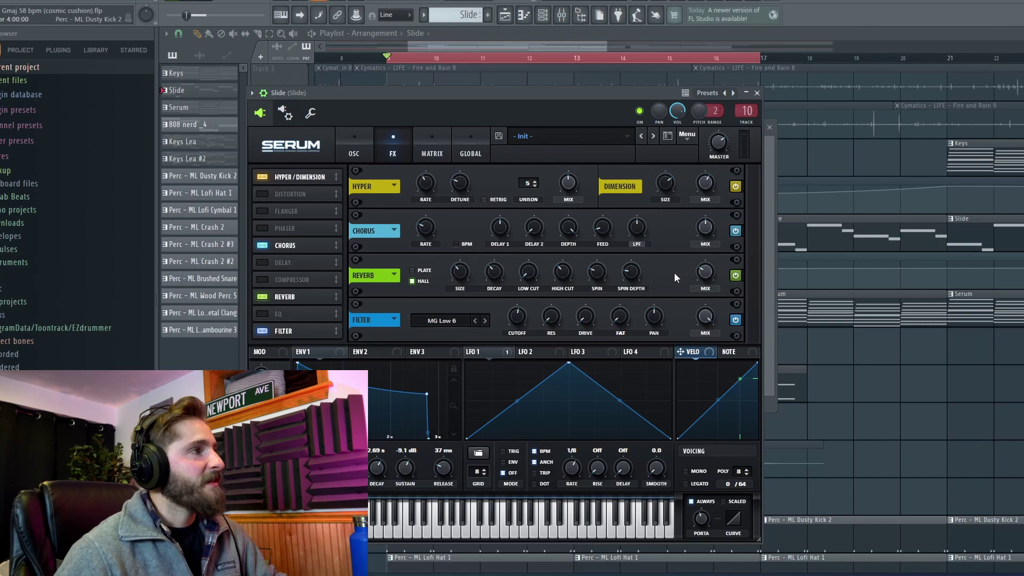
{"action": "left_click", "coordinate": [757, 93]}
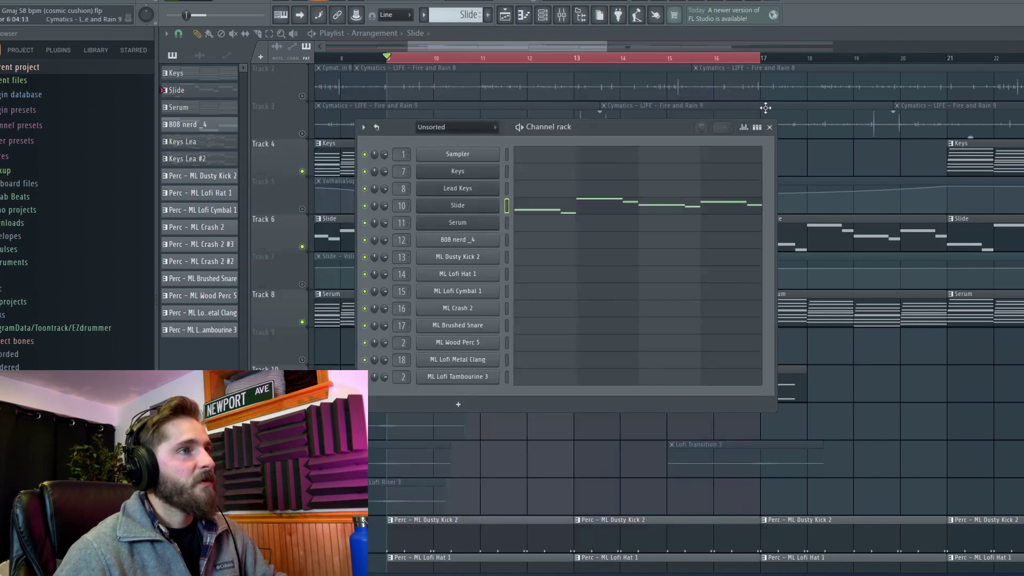
{"action": "left_click", "coordinate": [771, 127]}
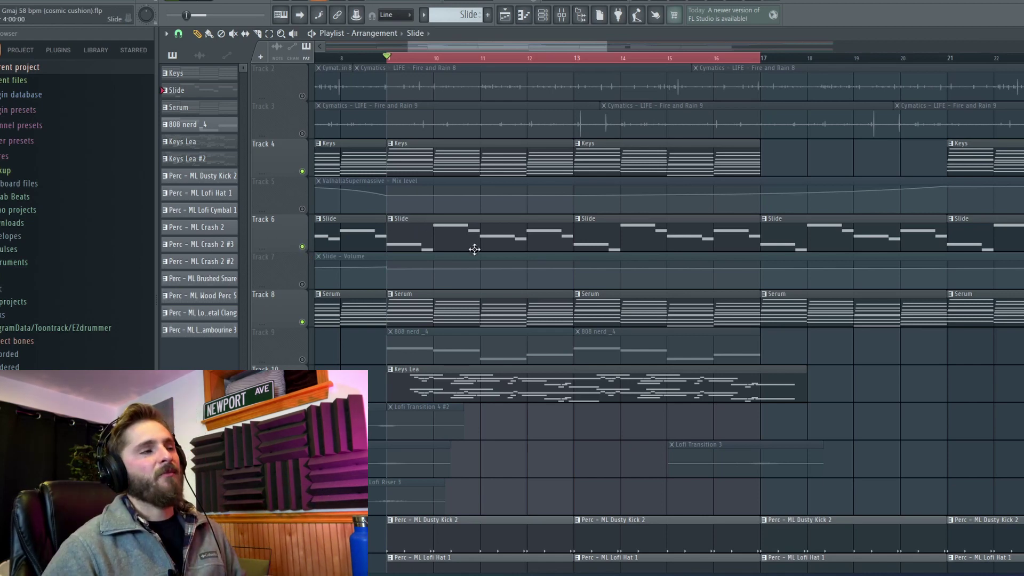
{"action": "key", "text": "space"}
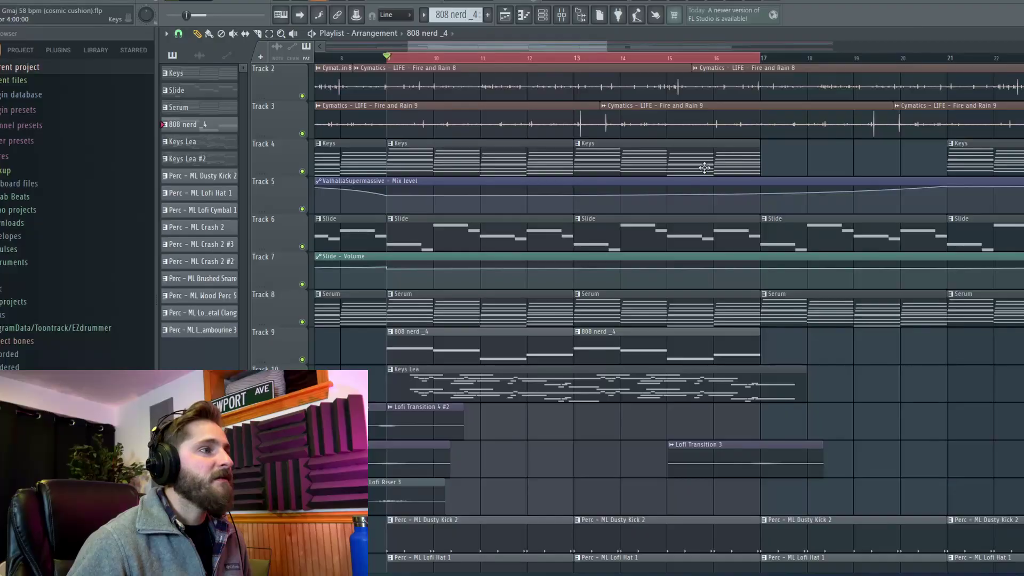
- Check the effect chain on the 808 nerd _4 mixer track and close the mixer
{"action": "left_click", "coordinate": [562, 15]}
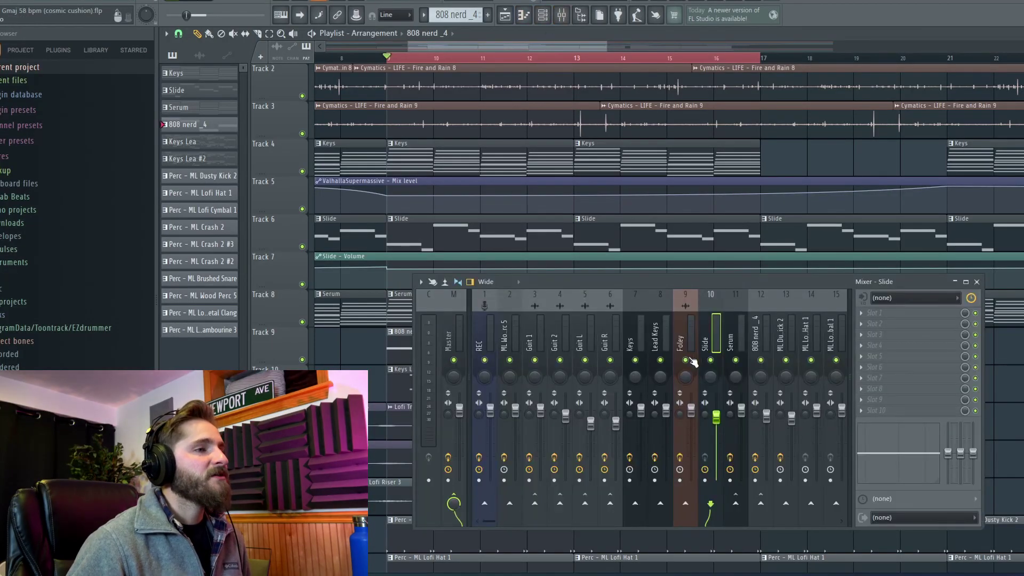
{"action": "left_click", "coordinate": [756, 299]}
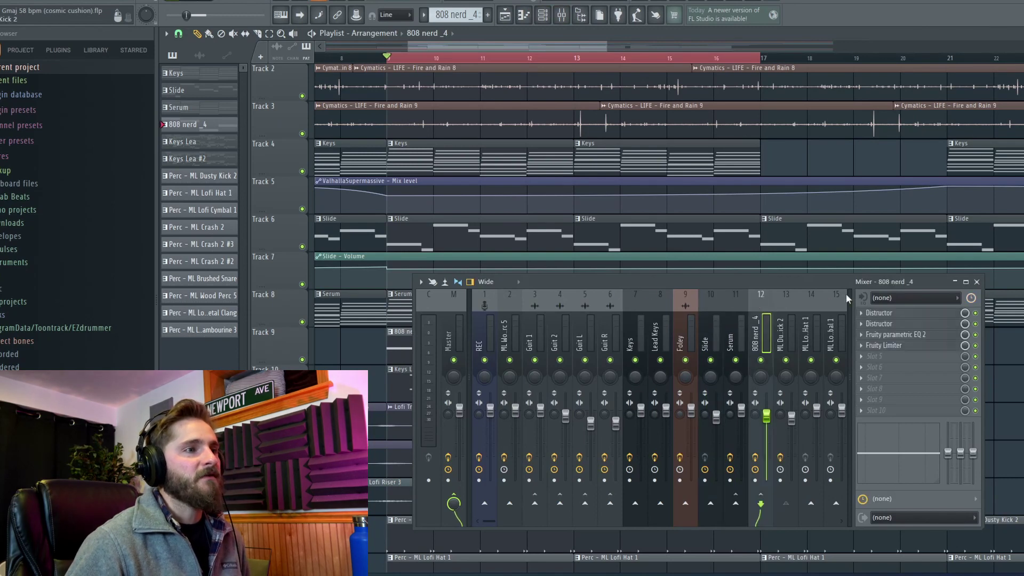
{"action": "left_click", "coordinate": [977, 281]}
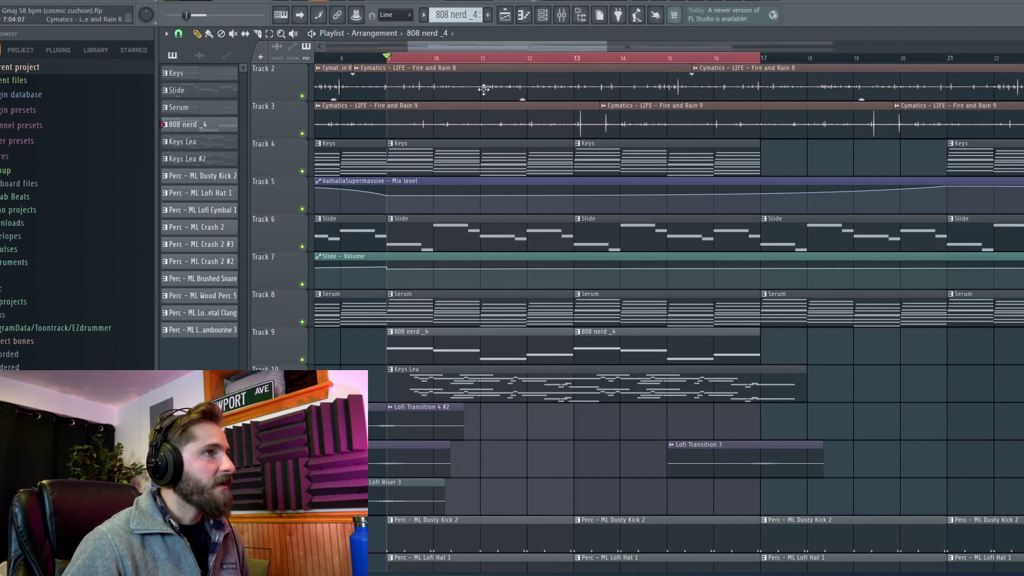
- Open the 808 nerd _4 channel's sampler settings, review its sample, and close the sampler and channel rack
{"action": "left_click", "coordinate": [549, 21]}
{"action": "left_click", "coordinate": [424, 239]}
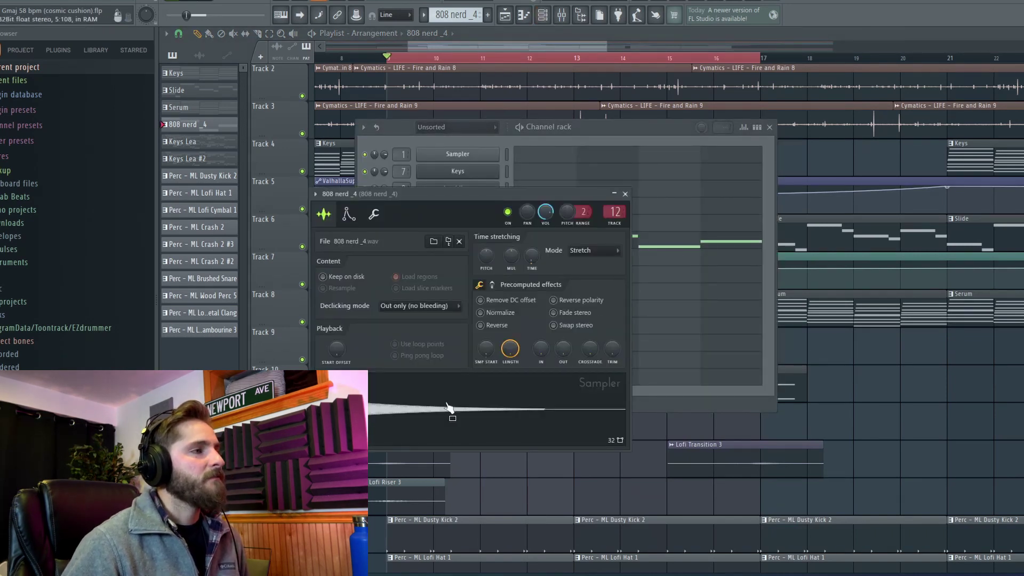
{"action": "left_click", "coordinate": [626, 193]}
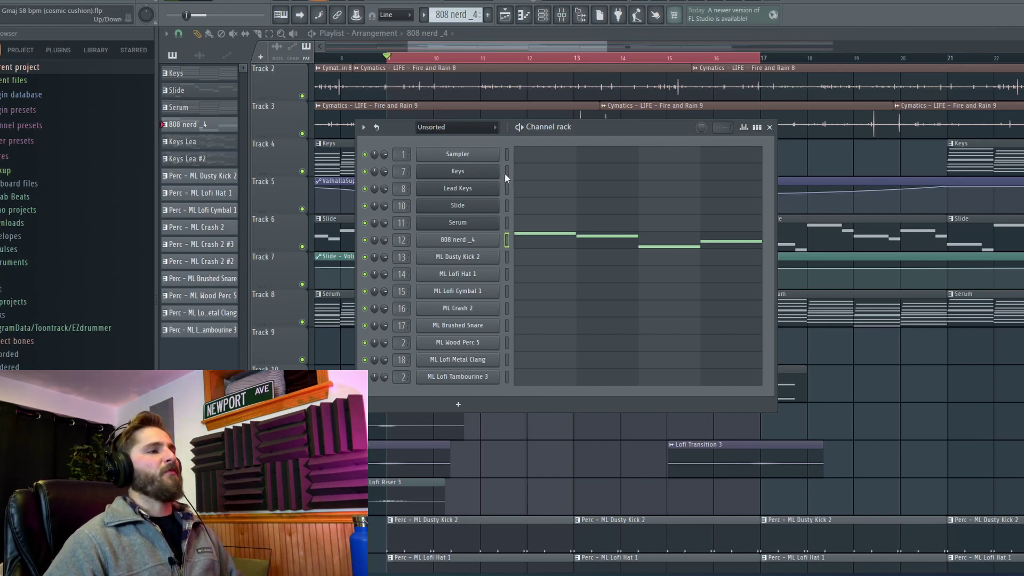
{"action": "key", "text": "F6"}
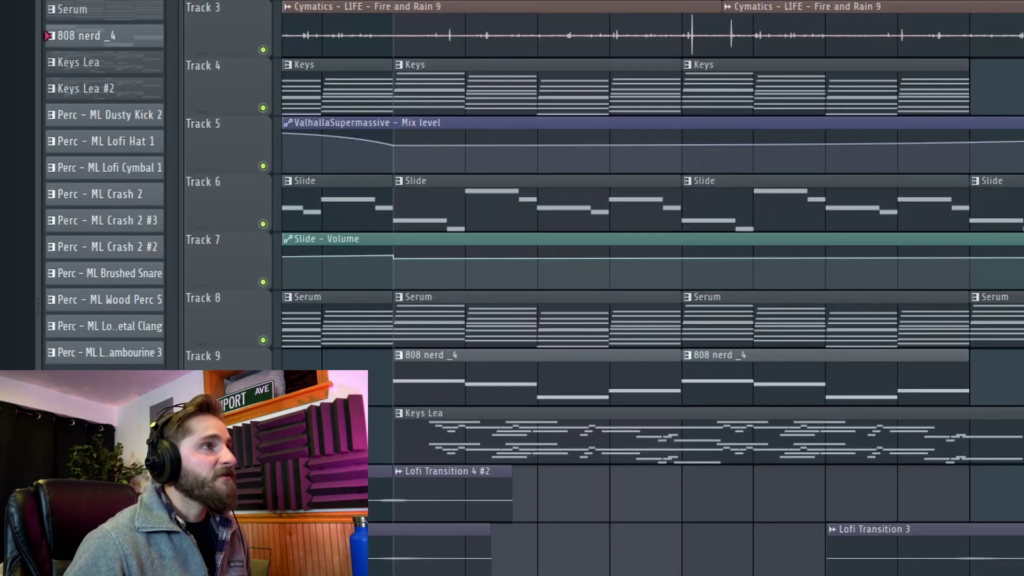
- Set the distortion algorithm to Harmor Softsat in the Distructor on the 808 nerd _4 mixer track and listen to the soloed bass
{"action": "key", "text": "F9"}
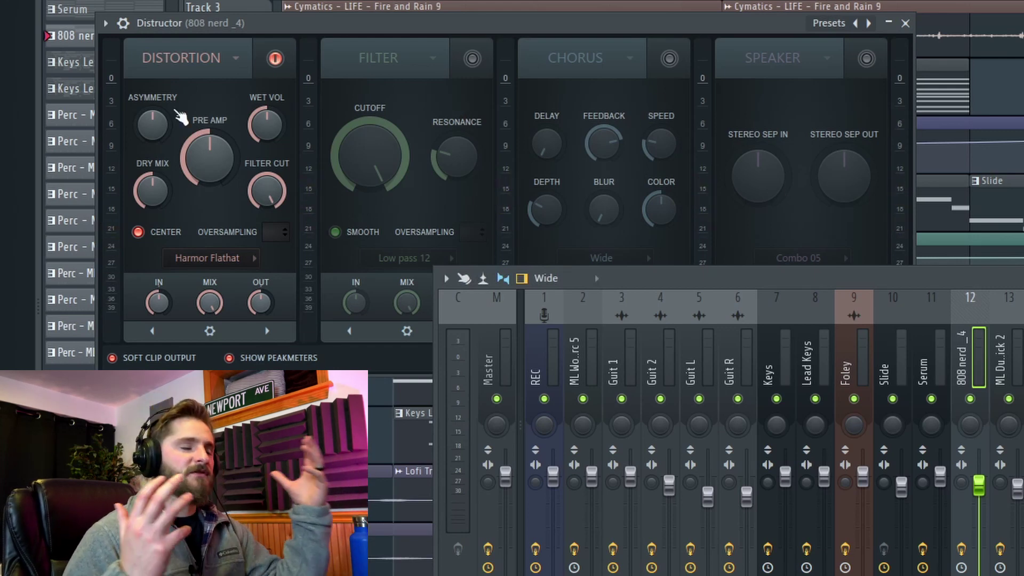
{"action": "left_click", "coordinate": [255, 257]}
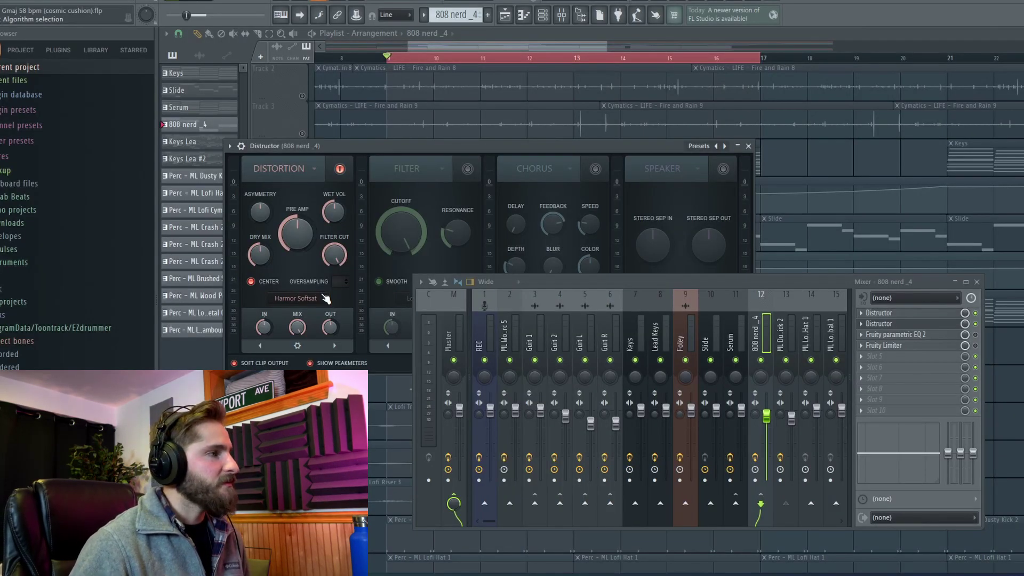
{"action": "key", "text": "space"}
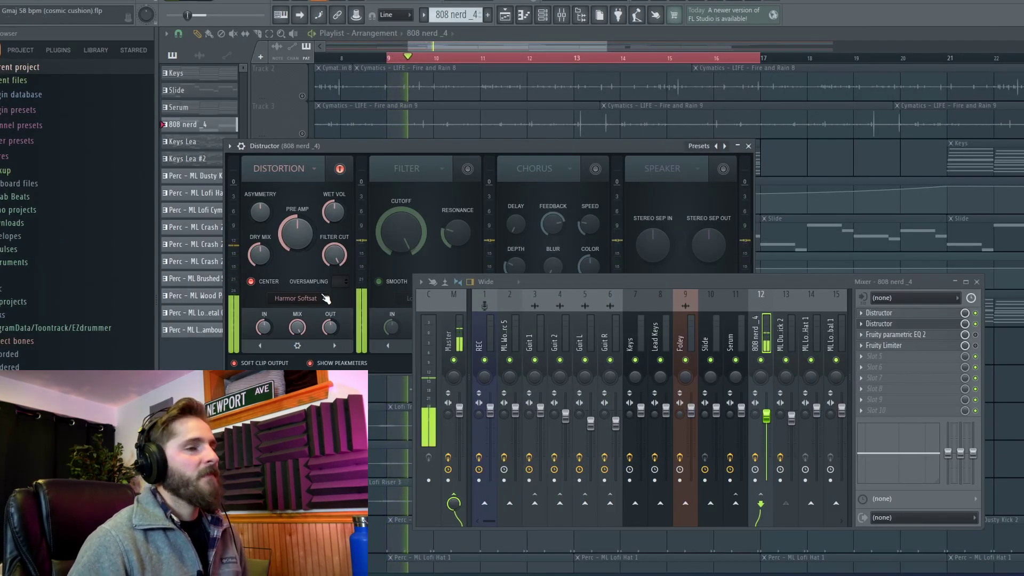
{"action": "key", "text": "space"}
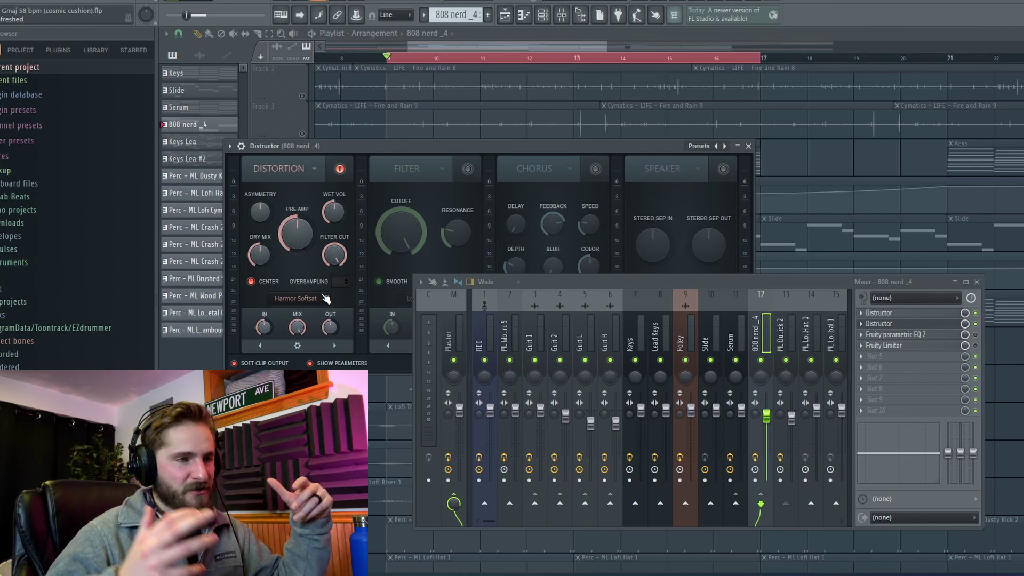
- Review the Fruity parametric EQ 2 and Fruity Limiter settings on the 808 nerd _4 mixer track
{"action": "left_click", "coordinate": [881, 334]}
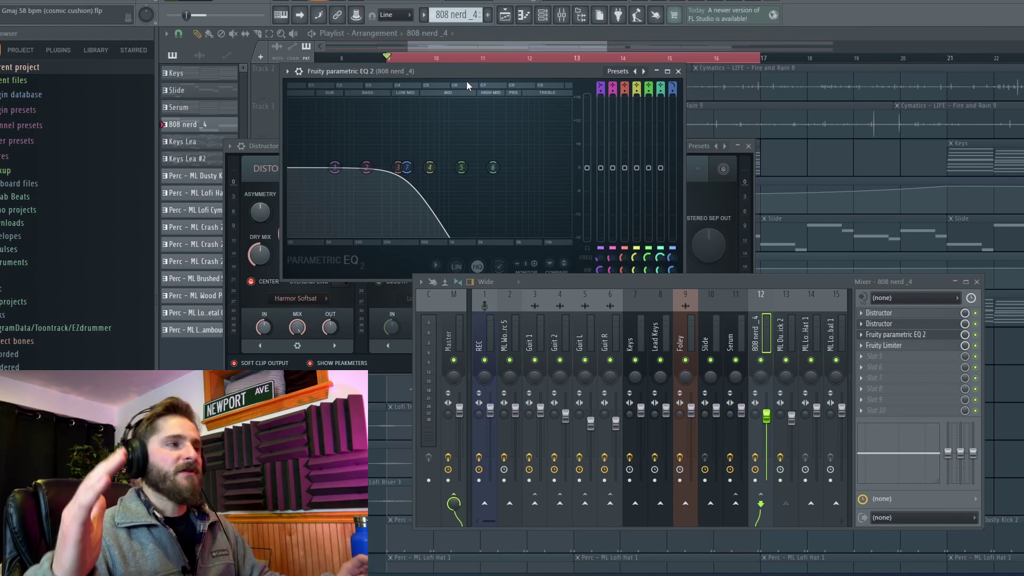
{"action": "left_click", "coordinate": [917, 345]}
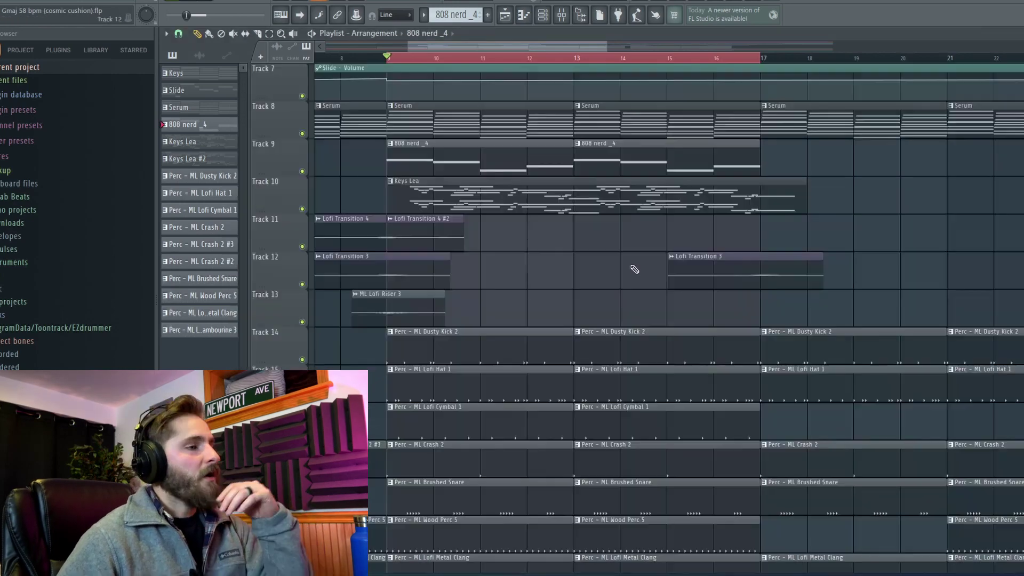
- Play the selected section with all playlist tracks active
{"action": "scroll", "coordinate": [481, 362], "scroll_direction": "up", "scroll_amount": 2}
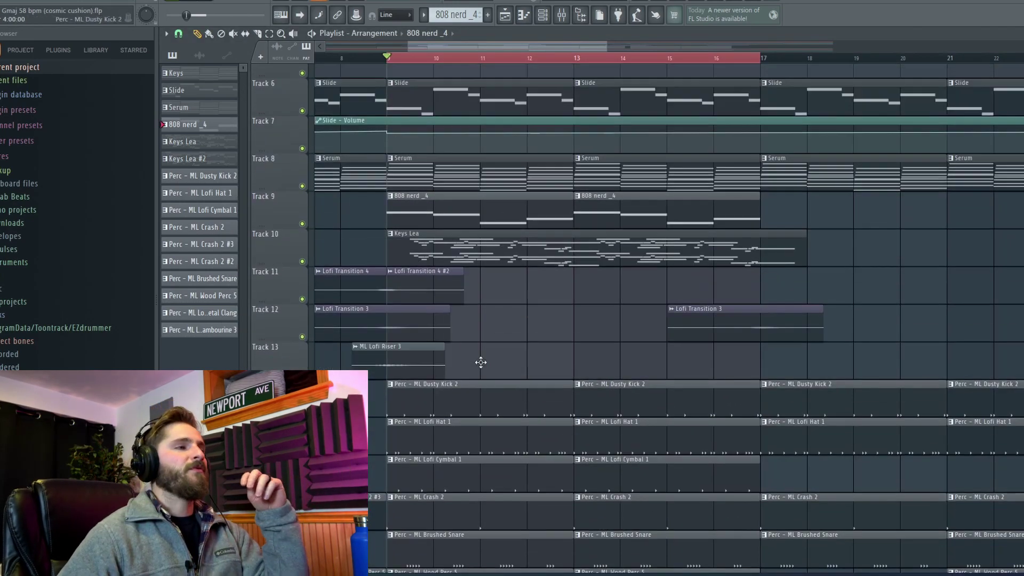
{"action": "scroll", "coordinate": [481, 362], "scroll_direction": "up", "scroll_amount": 6}
{"action": "key", "text": "space"}
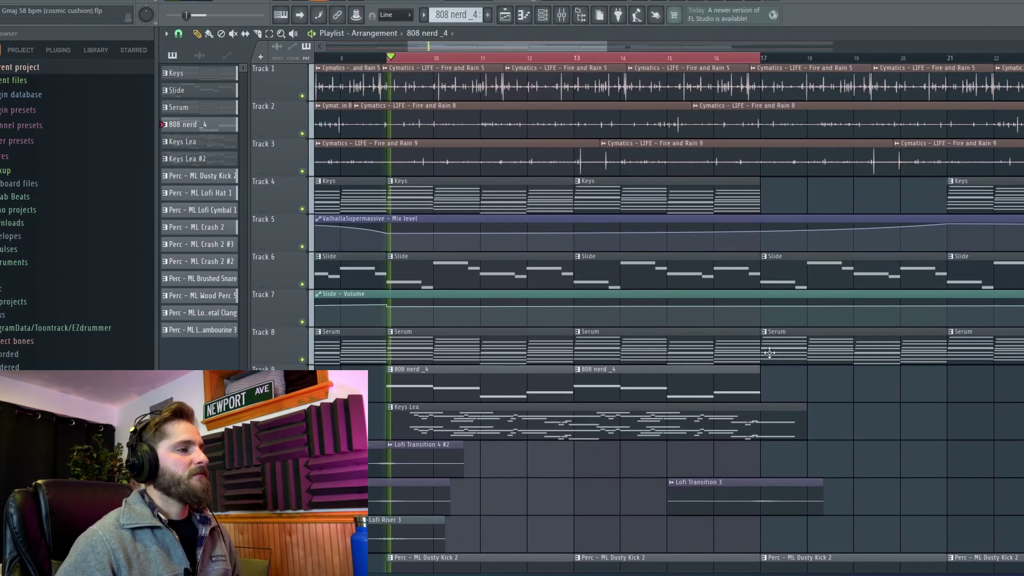